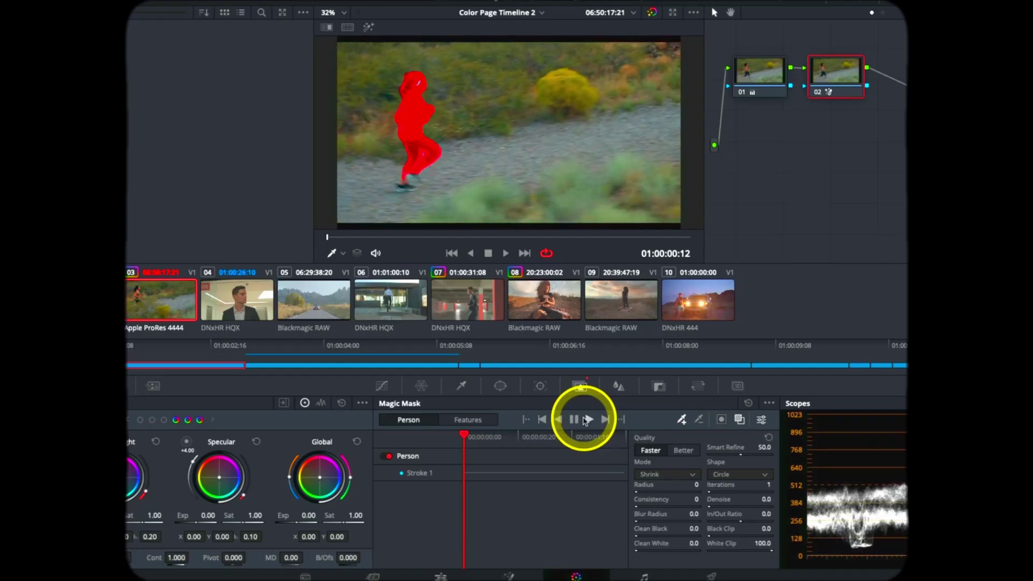
Track the person's Magic Mask stroke forward through the end of the runner clip.
{"action": "left_click", "coordinate": [586, 419]}
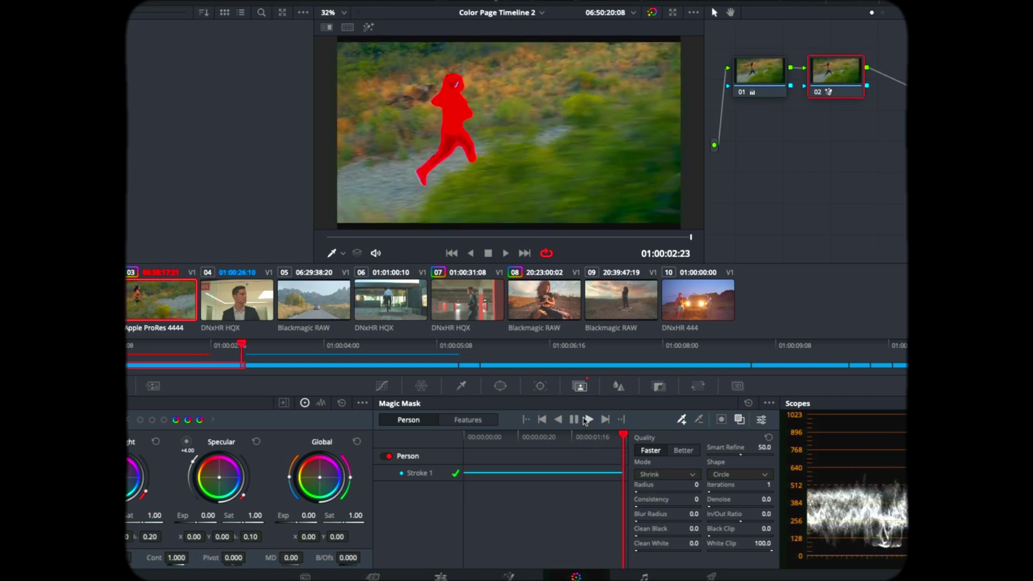
{"action": "mouse_move", "coordinate": [691, 237]}
{"action": "left_mouse_down"}
{"action": "mouse_move", "coordinate": [387, 222]}
{"action": "mouse_move", "coordinate": [687, 244]}
{"action": "left_mouse_up"}
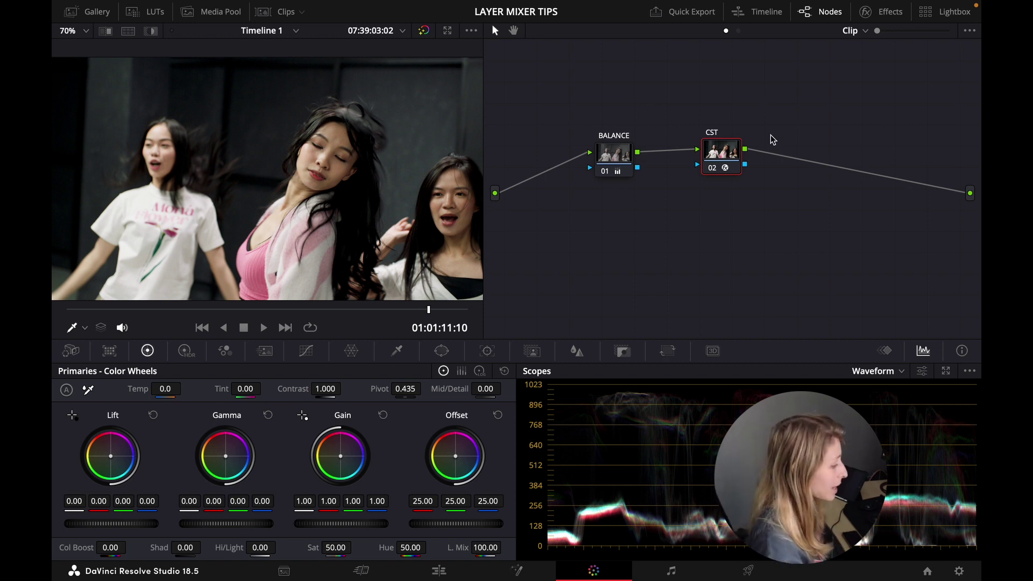
Add a serial node between BALANCE and CST, then give it a layer node joined through a layer mixer.
{"action": "left_click_drag", "start_coordinate": [711, 167], "coordinate": [739, 161]}
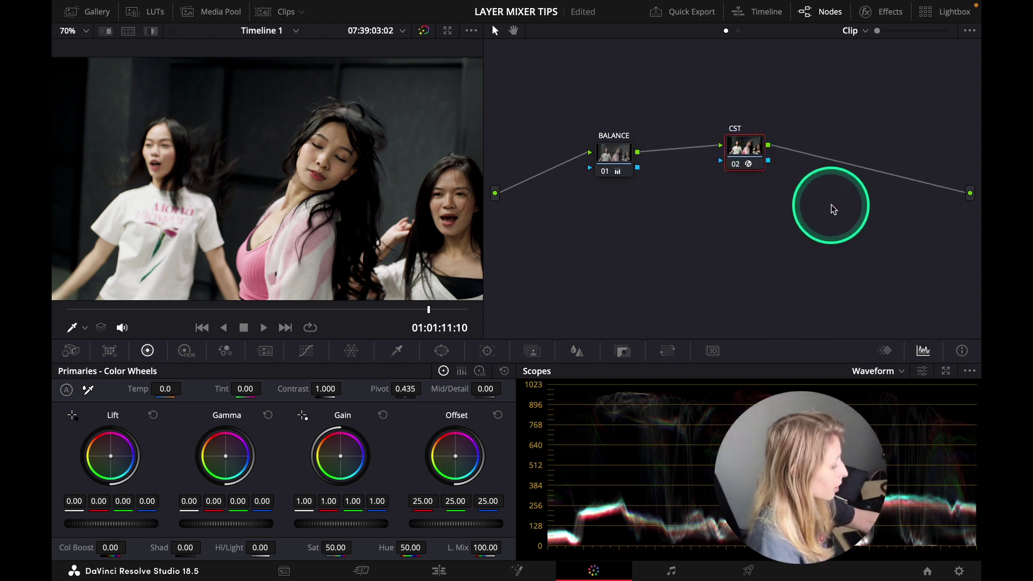
{"action": "key", "text": "shift+s"}
{"action": "left_click_drag", "start_coordinate": [744, 198], "coordinate": [684, 193]}
{"action": "right_click", "coordinate": [694, 196]}
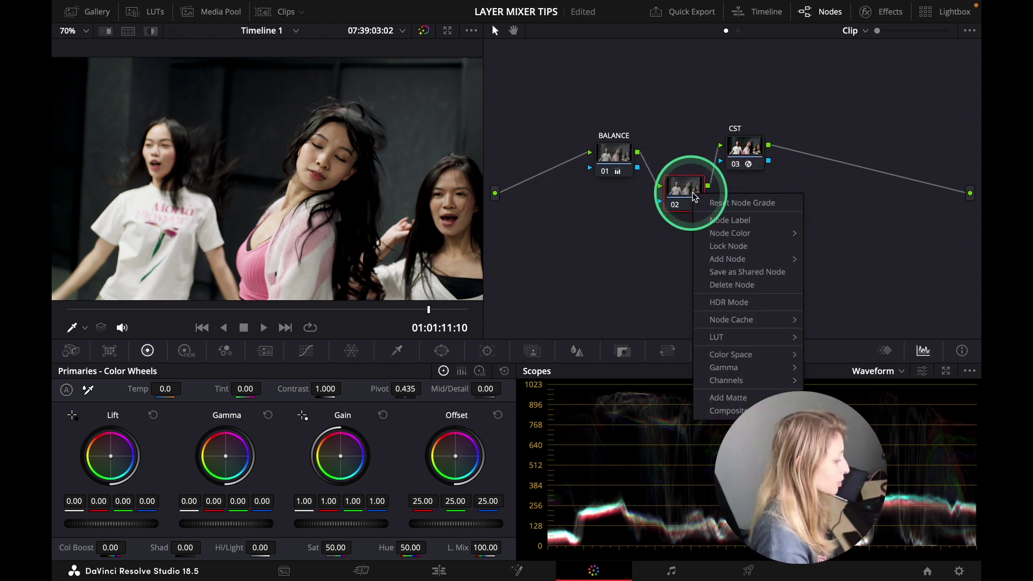
{"action": "mouse_move", "coordinate": [737, 259]}
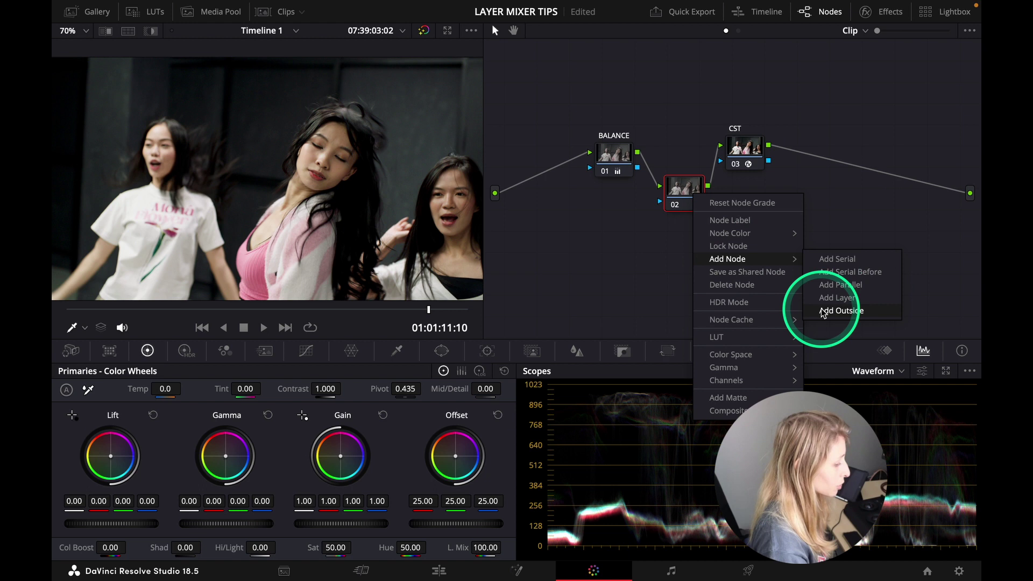
{"action": "left_click", "coordinate": [835, 298]}
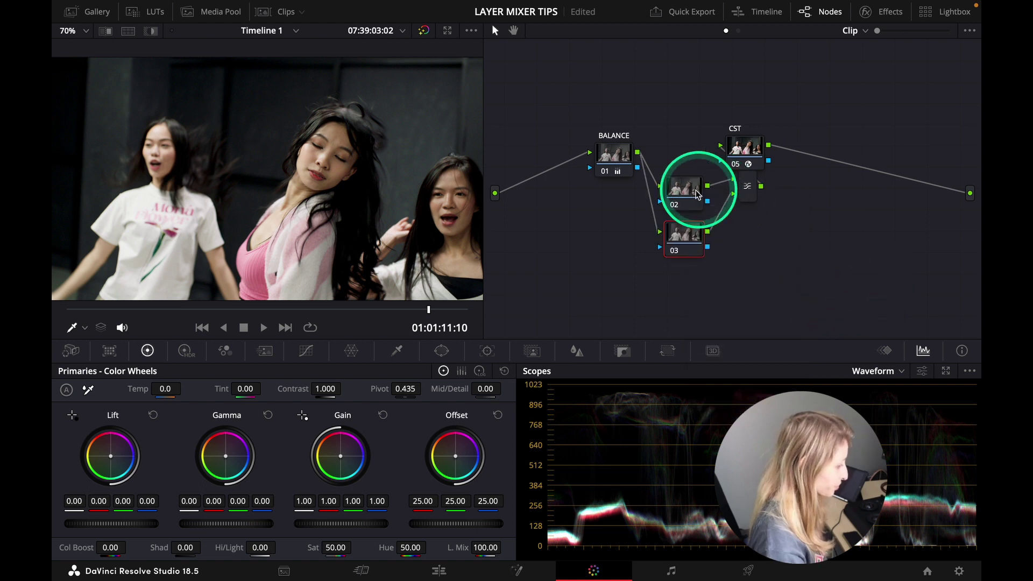
Move the CST node clear of the layer mixer and stack nodes 02 and 03 one above the other.
{"action": "left_click_drag", "start_coordinate": [696, 195], "coordinate": [691, 185]}
{"action": "left_click_drag", "start_coordinate": [746, 152], "coordinate": [792, 158]}
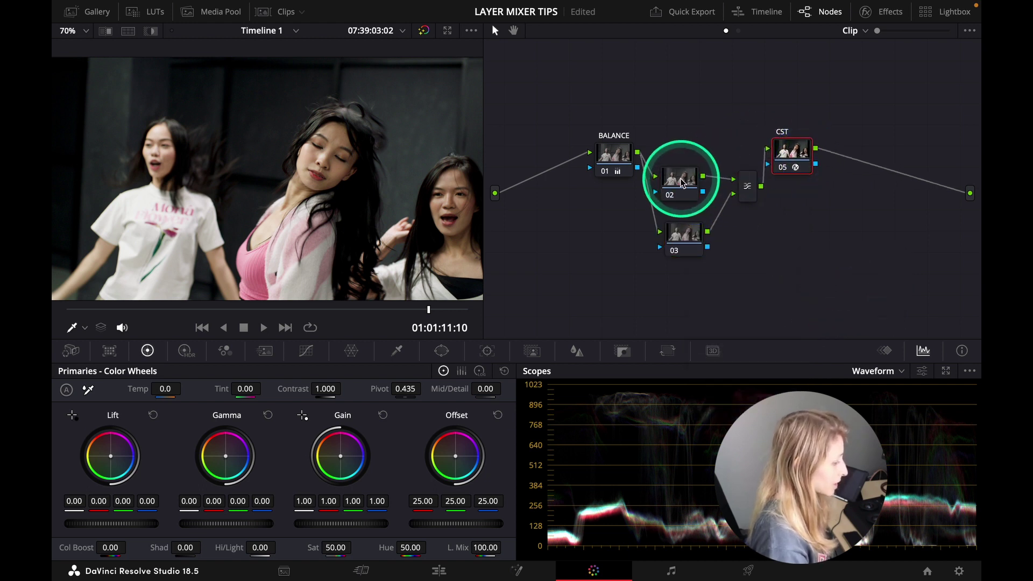
{"action": "left_click_drag", "start_coordinate": [681, 181], "coordinate": [686, 152]}
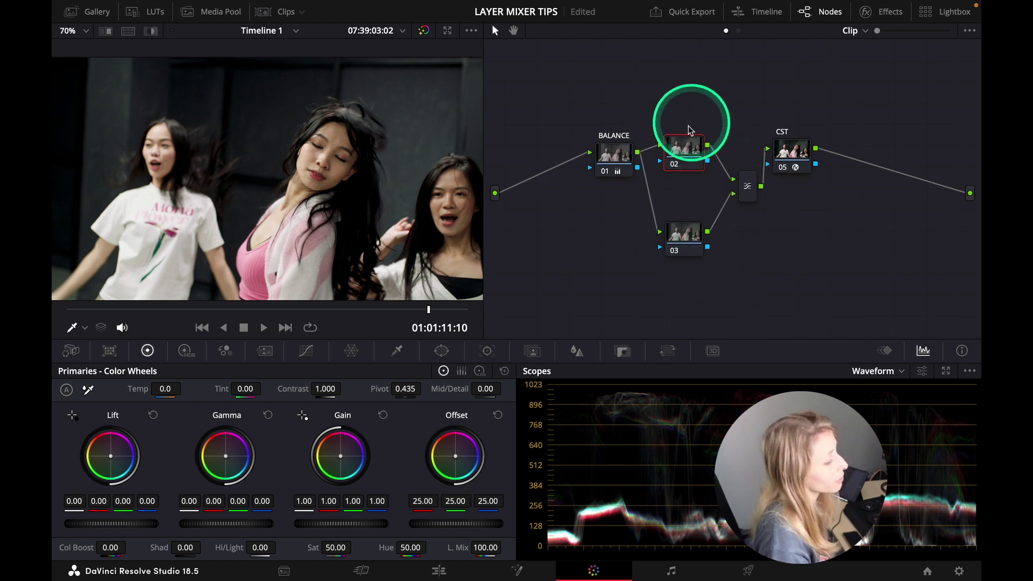
{"action": "mouse_move", "coordinate": [684, 232]}
{"action": "left_mouse_down"}
{"action": "mouse_move", "coordinate": [670, 193]}
{"action": "mouse_move", "coordinate": [687, 237]}
{"action": "left_mouse_up"}
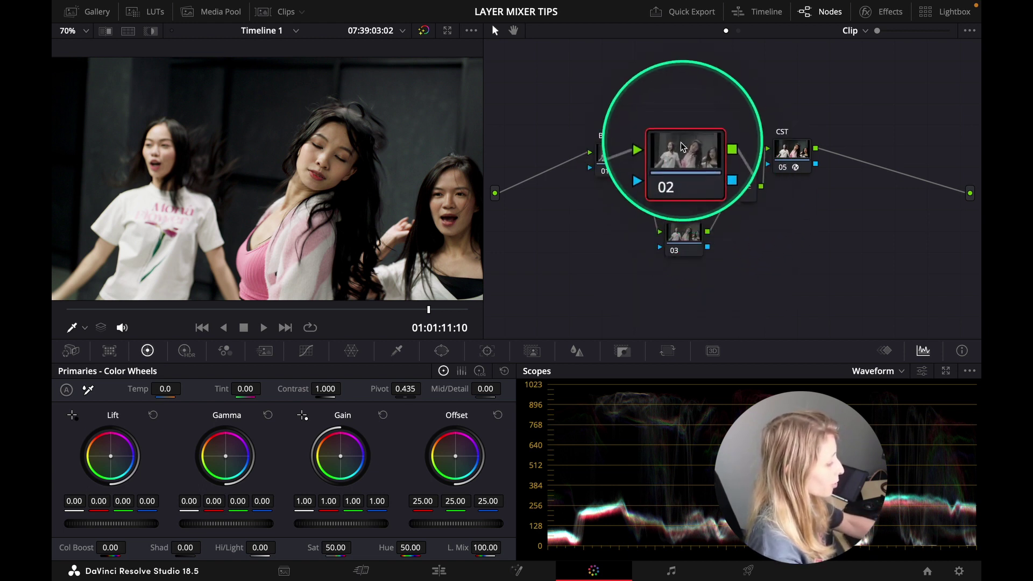
{"action": "left_click_drag", "start_coordinate": [684, 238], "coordinate": [676, 214]}
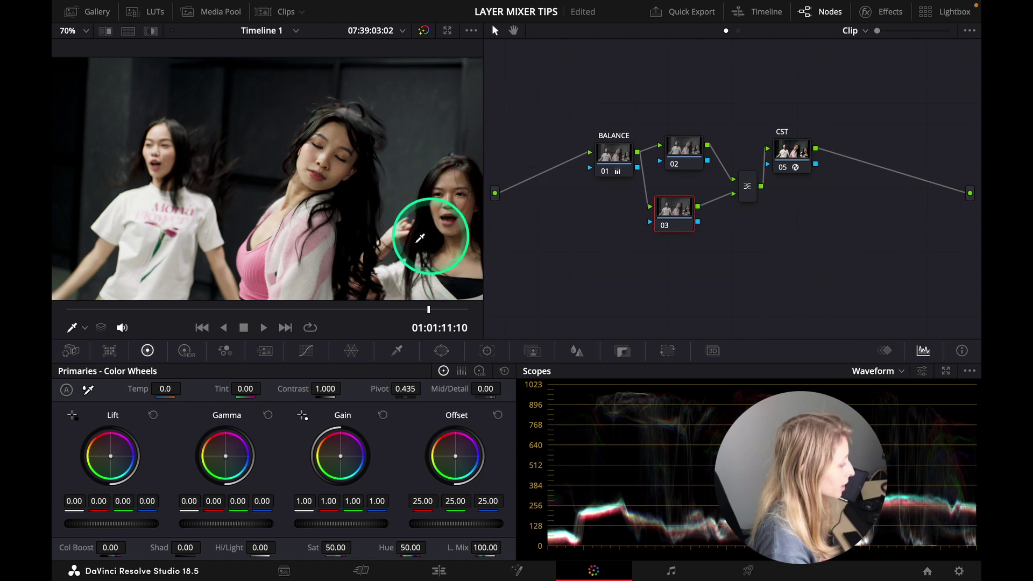
Label node 03 SKIN and node 02 BG.
{"action": "right_click", "coordinate": [674, 213]}
{"action": "left_click", "coordinate": [710, 240]}
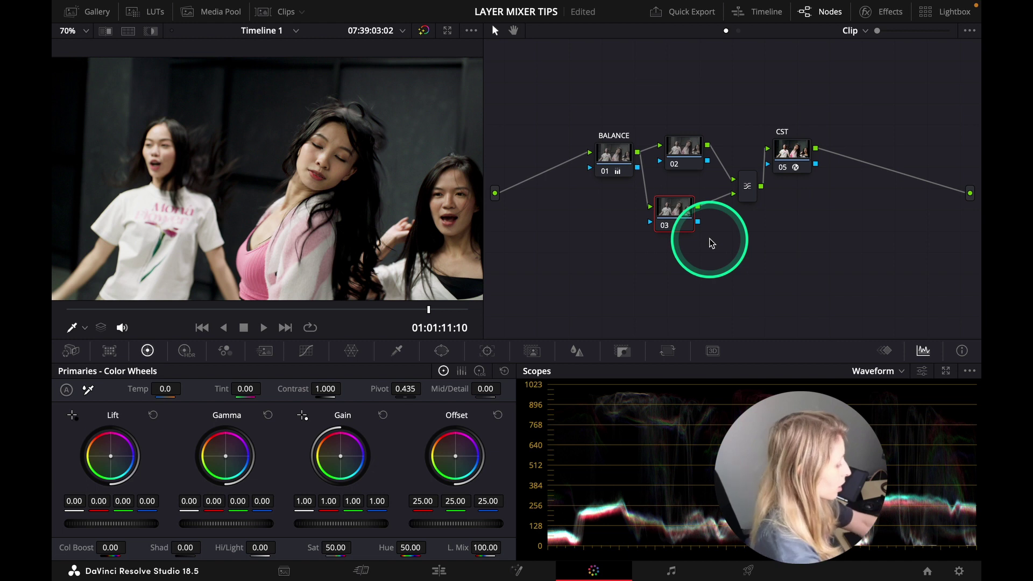
{"action": "right_click", "coordinate": [682, 148]}
{"action": "left_click", "coordinate": [726, 179]}
{"action": "left_click", "coordinate": [686, 156]}
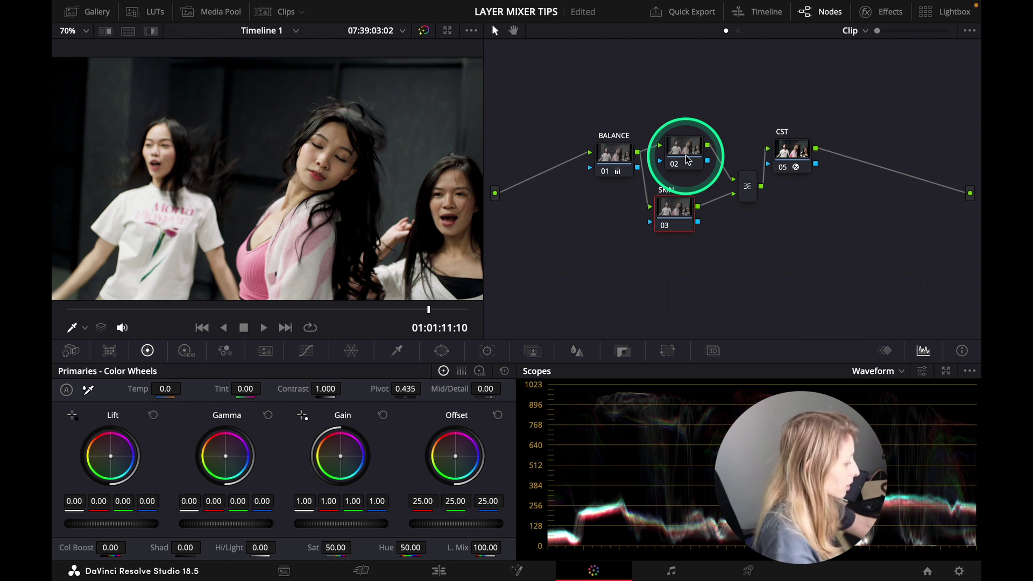
{"action": "right_click", "coordinate": [686, 159]}
{"action": "left_click", "coordinate": [702, 182]}
{"action": "type", "text": "BG"}
{"action": "left_click", "coordinate": [765, 182]}
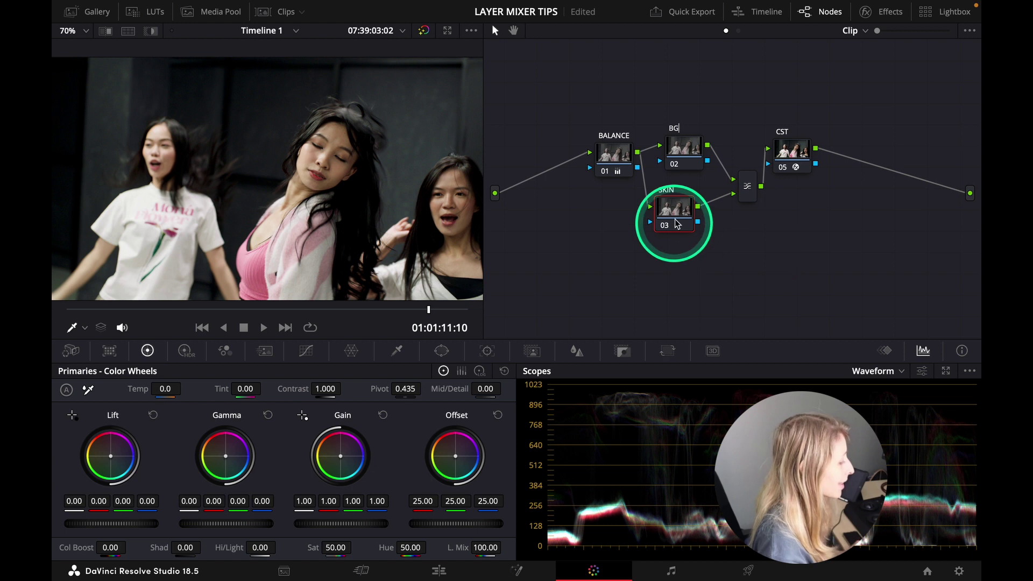
Spread the two layer nodes apart, raising BG above BALANCE and keeping SKIN below it.
{"action": "left_click", "coordinate": [686, 156]}
{"action": "left_click_drag", "start_coordinate": [685, 157], "coordinate": [671, 120]}
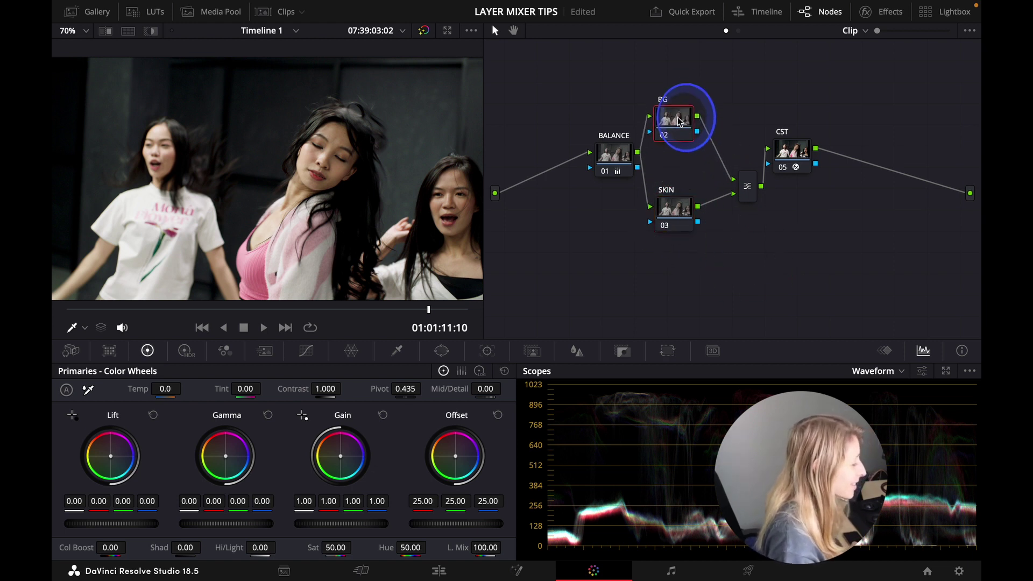
{"action": "mouse_move", "coordinate": [672, 208]}
{"action": "left_mouse_down"}
{"action": "mouse_move", "coordinate": [666, 200]}
{"action": "mouse_move", "coordinate": [681, 210]}
{"action": "mouse_move", "coordinate": [670, 214]}
{"action": "left_mouse_up"}
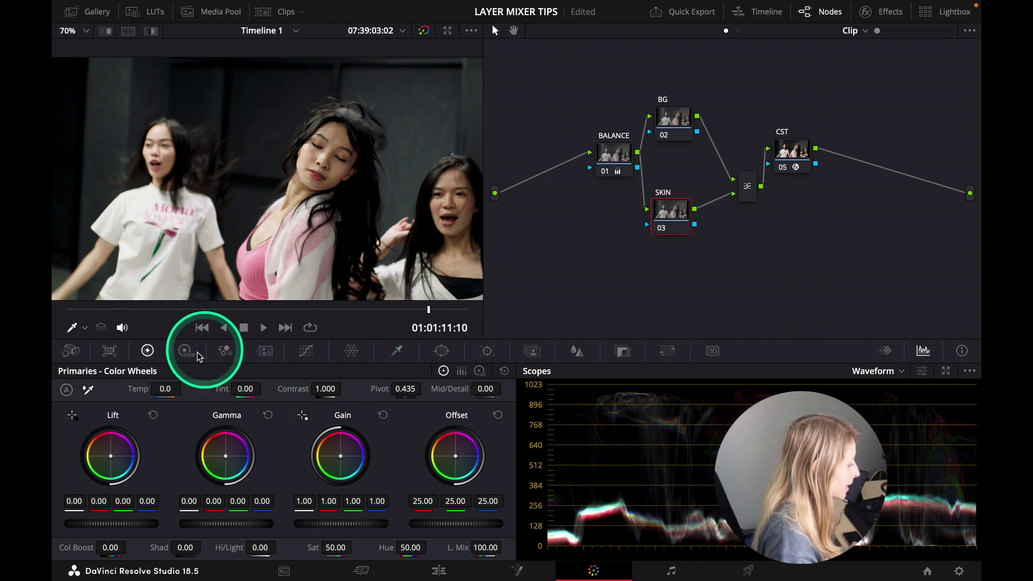
On the SKIN node, turn on the highlight view and sample the middle woman's facial skin with the HSL qualifier.
{"action": "left_click", "coordinate": [399, 350]}
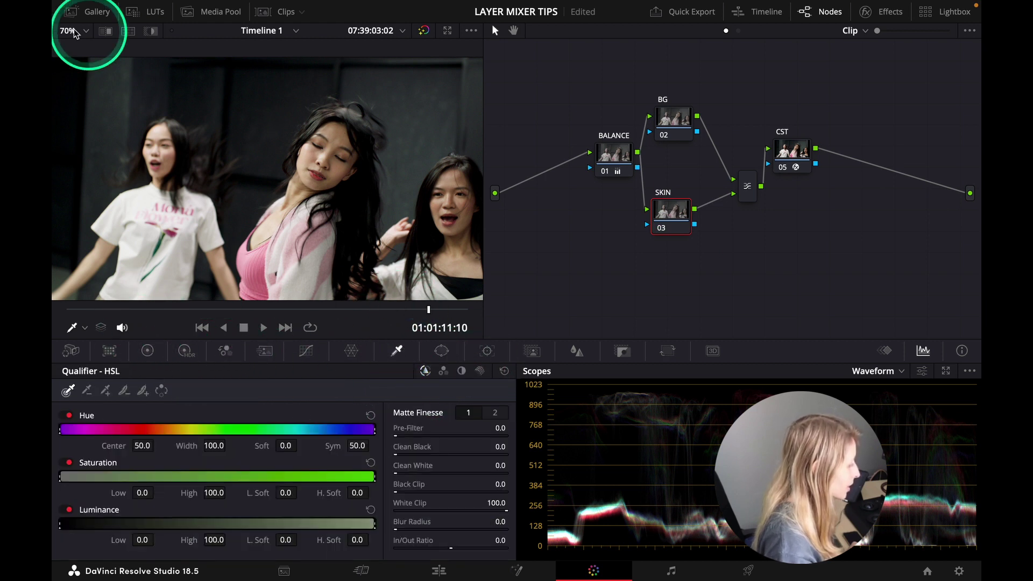
{"action": "left_click", "coordinate": [151, 31]}
{"action": "left_click", "coordinate": [315, 156]}
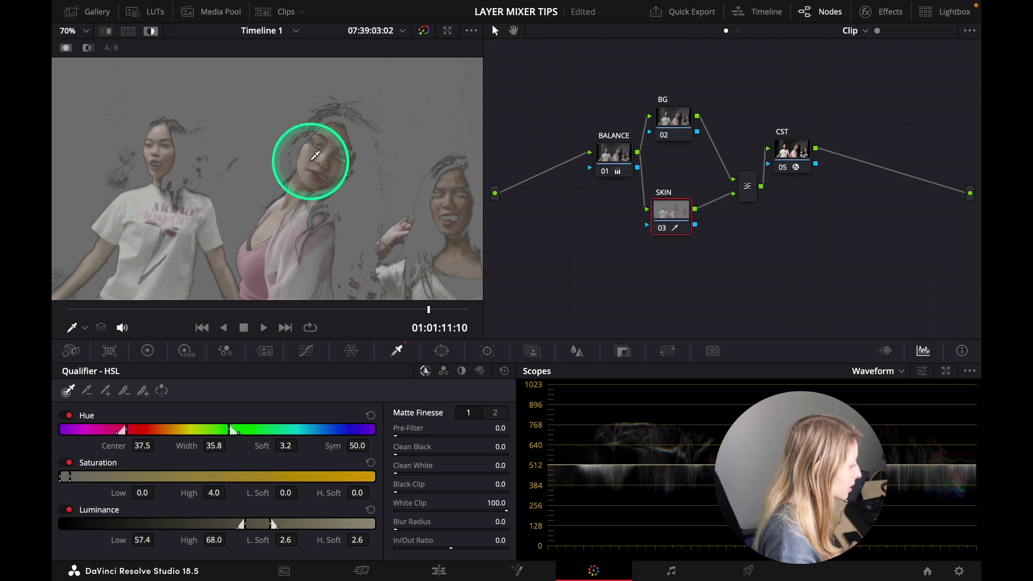
{"action": "left_click", "coordinate": [314, 157]}
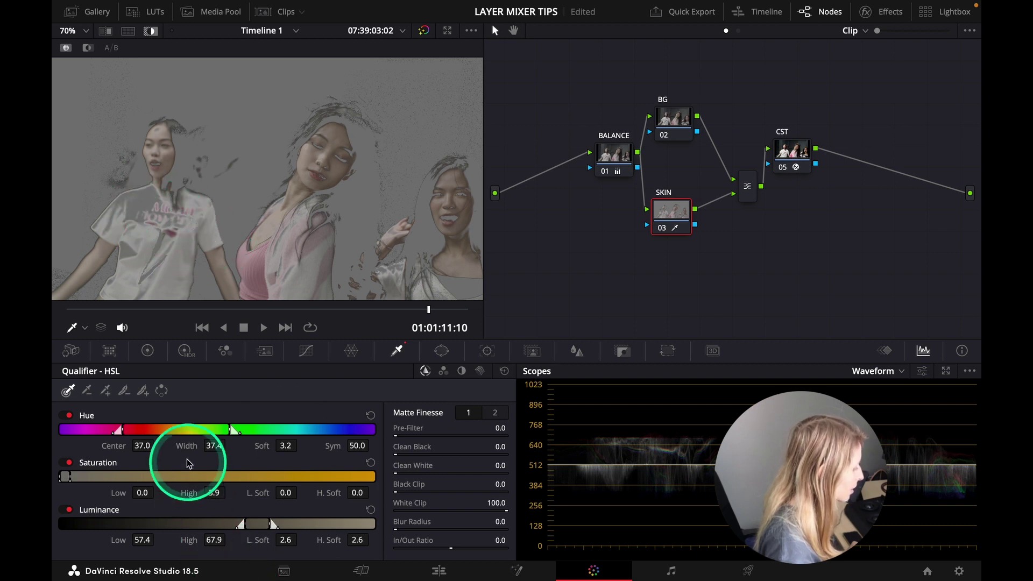
Refine the skin key with luminance High 70.3 and Blur Radius 46.2, and turn off the highlight view.
{"action": "left_click_drag", "start_coordinate": [143, 493], "coordinate": [114, 495]}
{"action": "left_click_drag", "start_coordinate": [210, 540], "coordinate": [216, 539]}
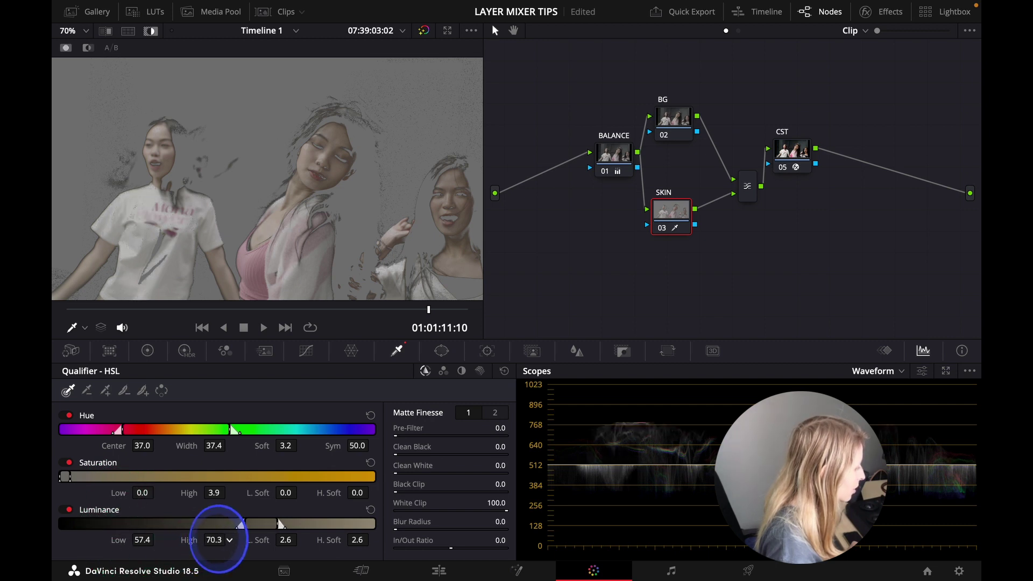
{"action": "left_click_drag", "start_coordinate": [218, 539], "coordinate": [217, 540]}
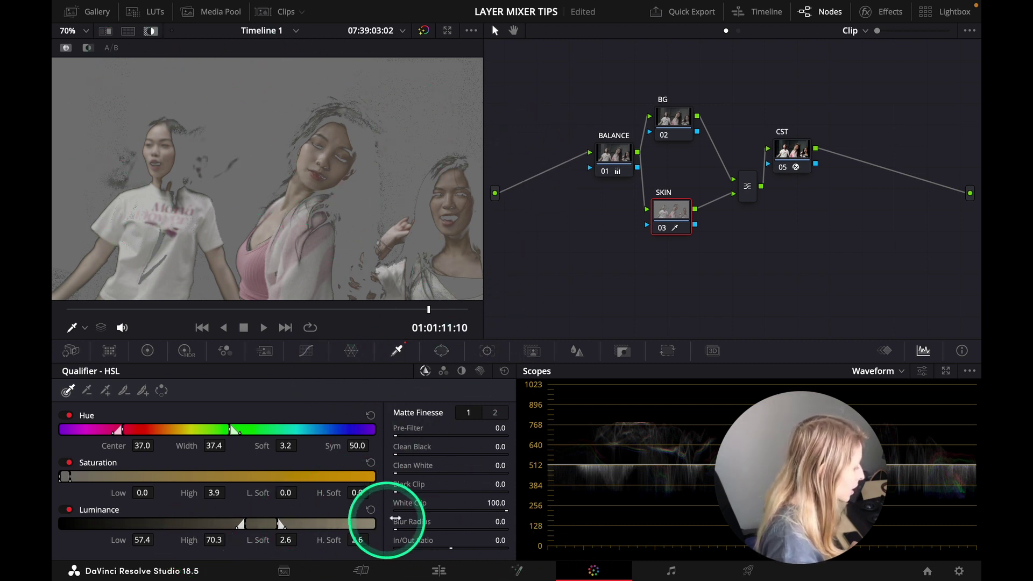
{"action": "left_click_drag", "start_coordinate": [401, 524], "coordinate": [709, 551]}
{"action": "left_click", "coordinate": [150, 32]}
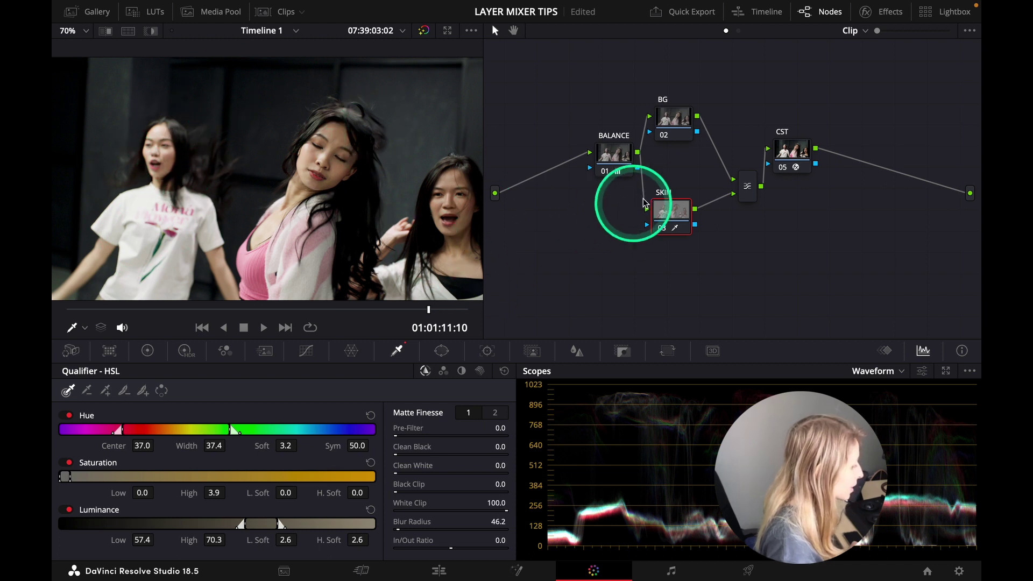
Align the BG node directly above the SKIN node and leave BG selected.
{"action": "left_click_drag", "start_coordinate": [686, 121], "coordinate": [711, 109]}
{"action": "left_click_drag", "start_coordinate": [676, 207], "coordinate": [682, 210]}
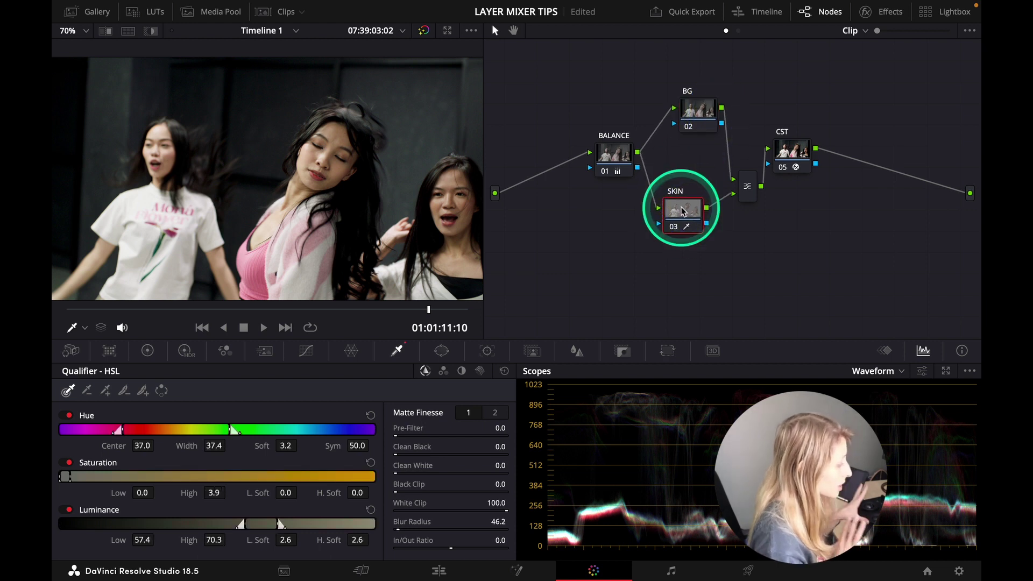
{"action": "left_click_drag", "start_coordinate": [680, 114], "coordinate": [667, 123]}
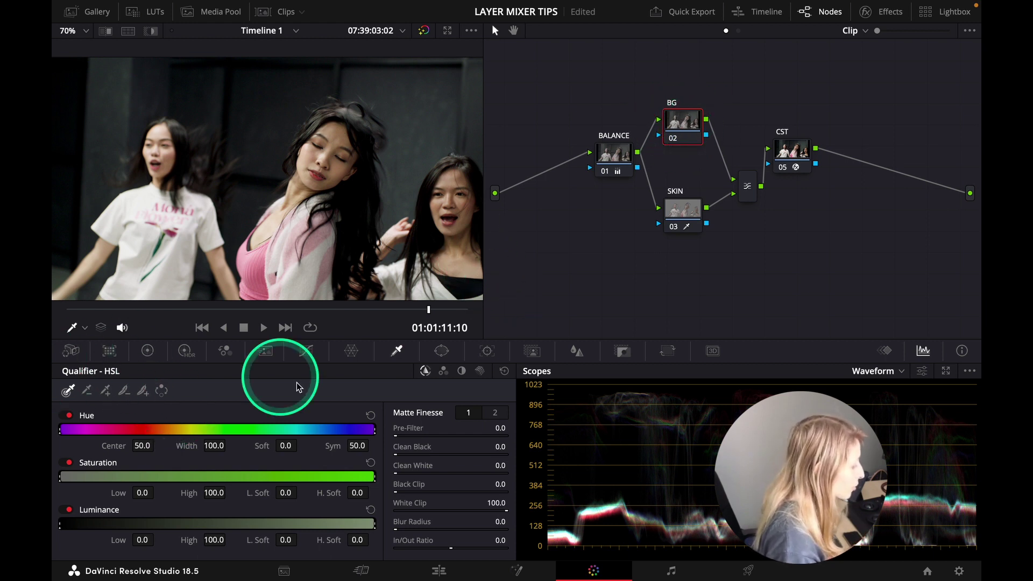
{"action": "left_click_drag", "start_coordinate": [691, 126], "coordinate": [683, 135]}
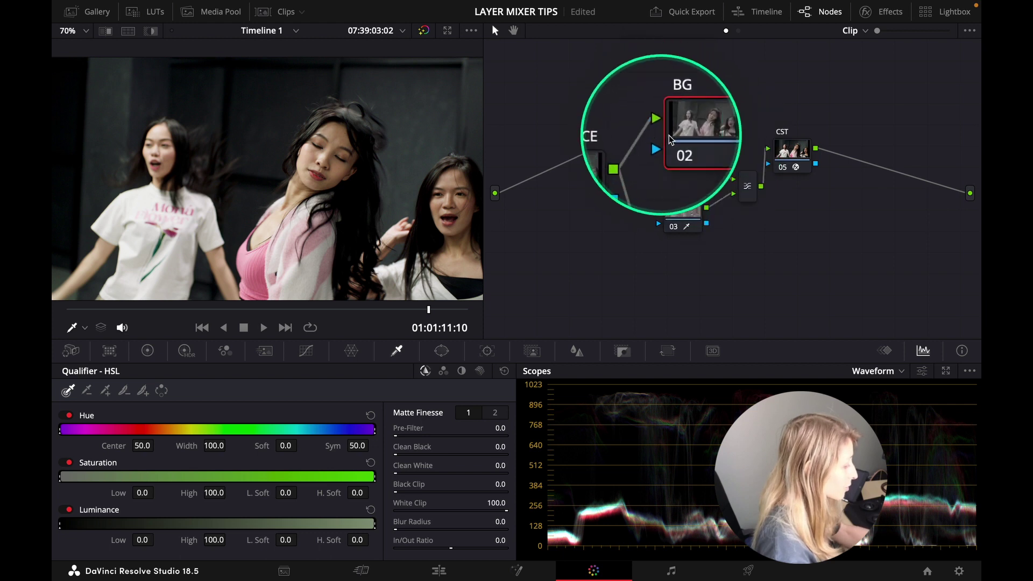
Try lowering the BG node's saturation to 26.20 in the primaries and reset it.
{"action": "left_click", "coordinate": [147, 350]}
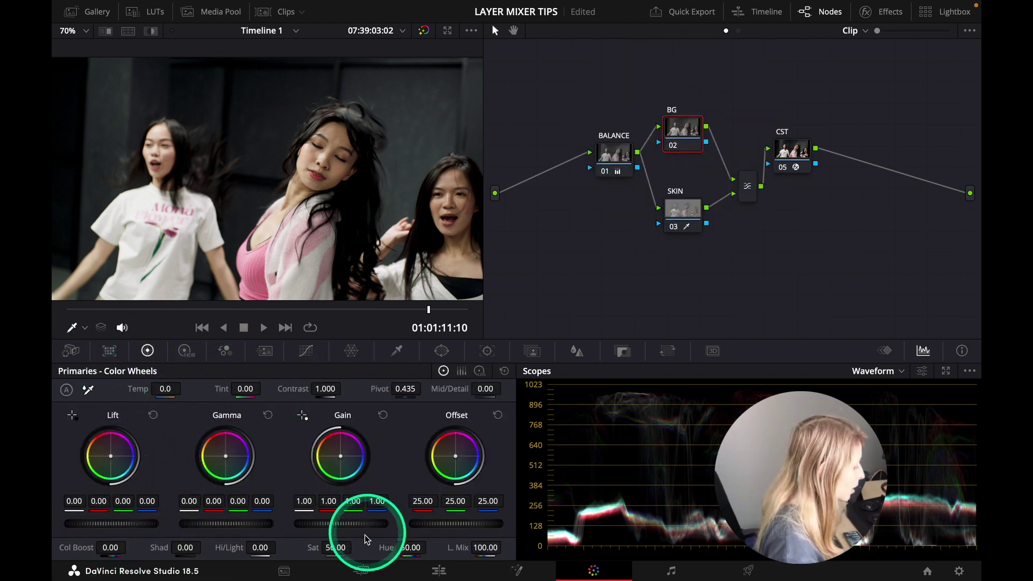
{"action": "left_click_drag", "start_coordinate": [312, 547], "coordinate": [245, 548]}
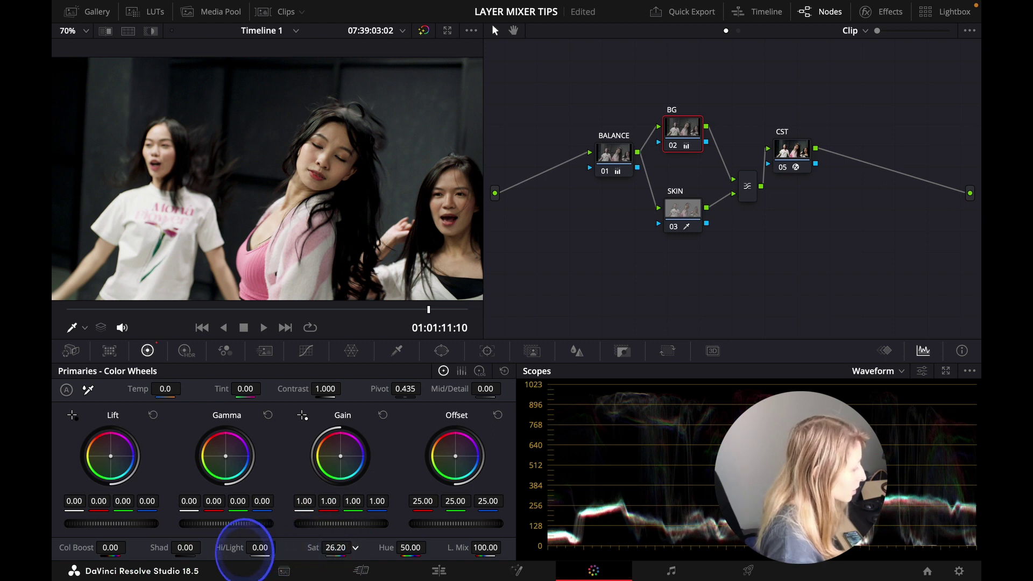
{"action": "double_click", "coordinate": [323, 547]}
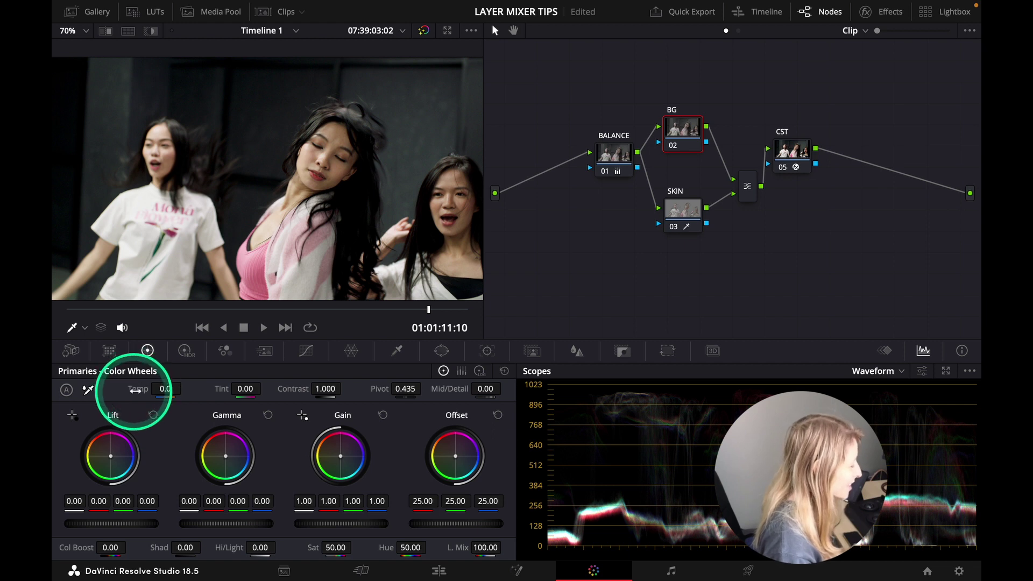
Set the BG node's color temperature to -680 and save the project.
{"action": "left_click_drag", "start_coordinate": [141, 403], "coordinate": [105, 391]}
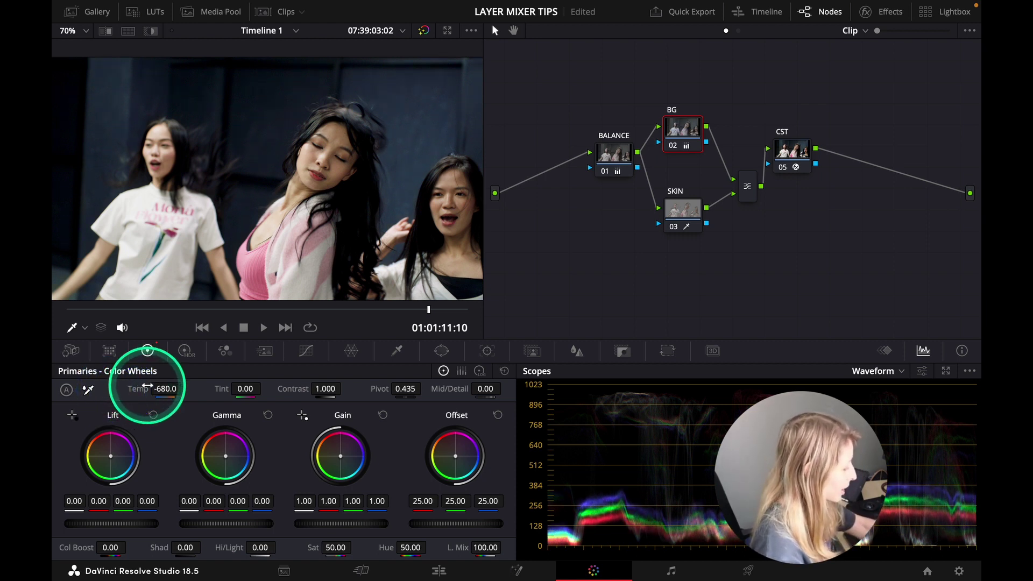
{"action": "key", "text": "ctrl+f"}
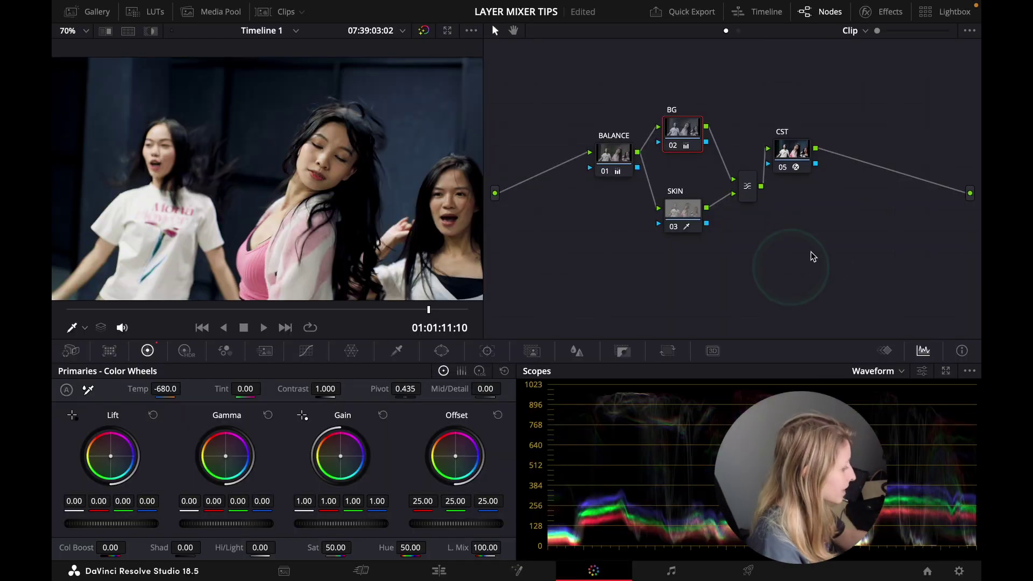
{"action": "key", "text": "ctrl+s"}
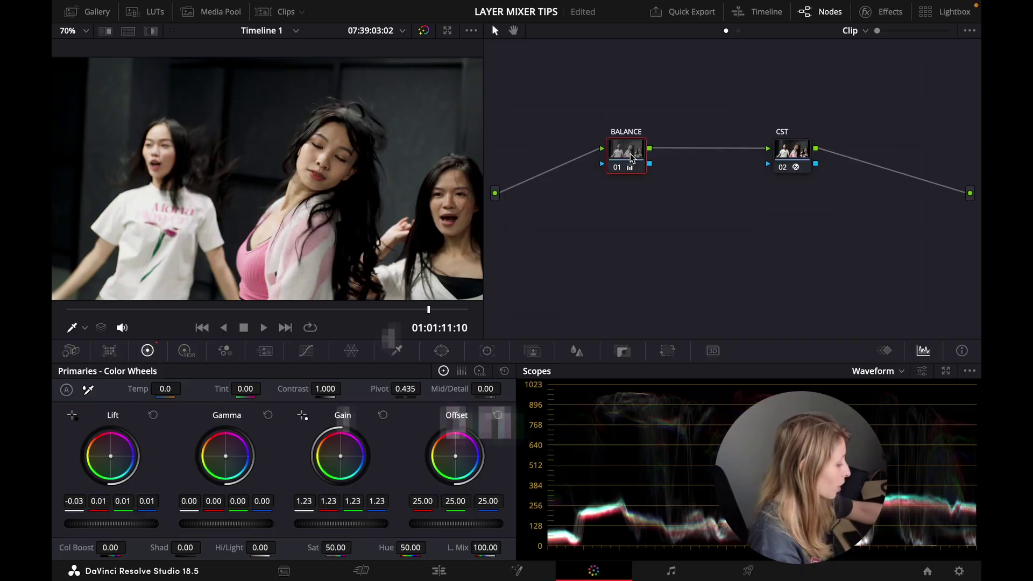
Add a serial node before BALANCE and place it between the source input and BALANCE.
{"action": "key", "text": "shift+s"}
{"action": "left_click", "coordinate": [622, 207]}
{"action": "left_click_drag", "start_coordinate": [622, 207], "coordinate": [554, 185]}
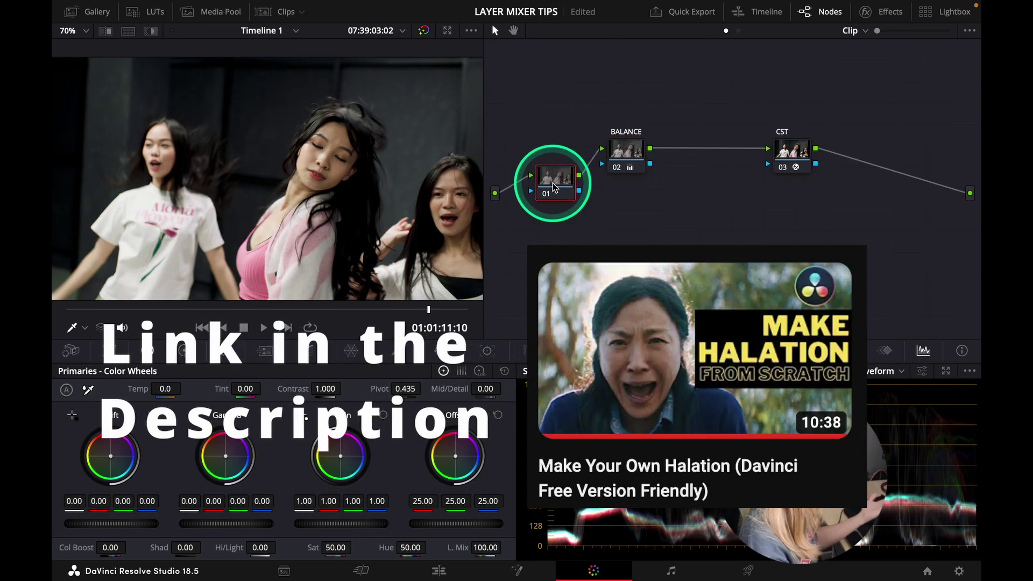
Add a second serial node after node 01, making room before BALANCE and placing it right beside node 01.
{"action": "right_click", "coordinate": [559, 185]}
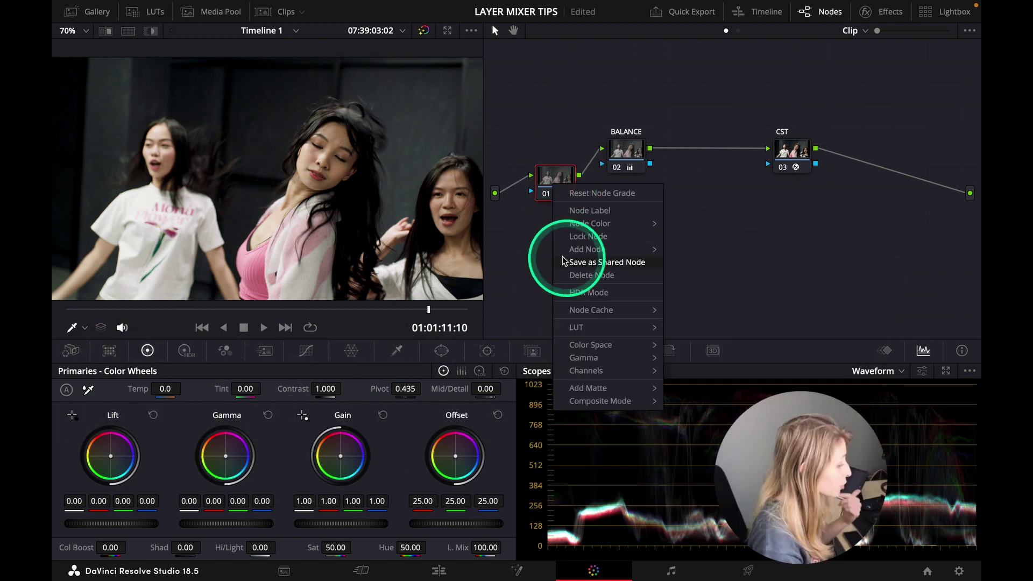
{"action": "left_click", "coordinate": [545, 263]}
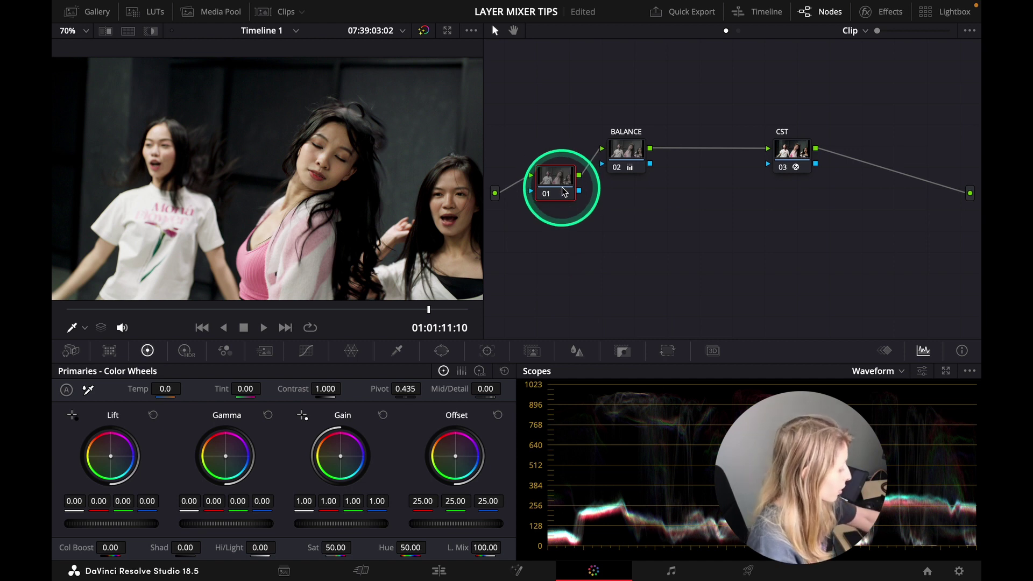
{"action": "left_click_drag", "start_coordinate": [625, 150], "coordinate": [682, 150]}
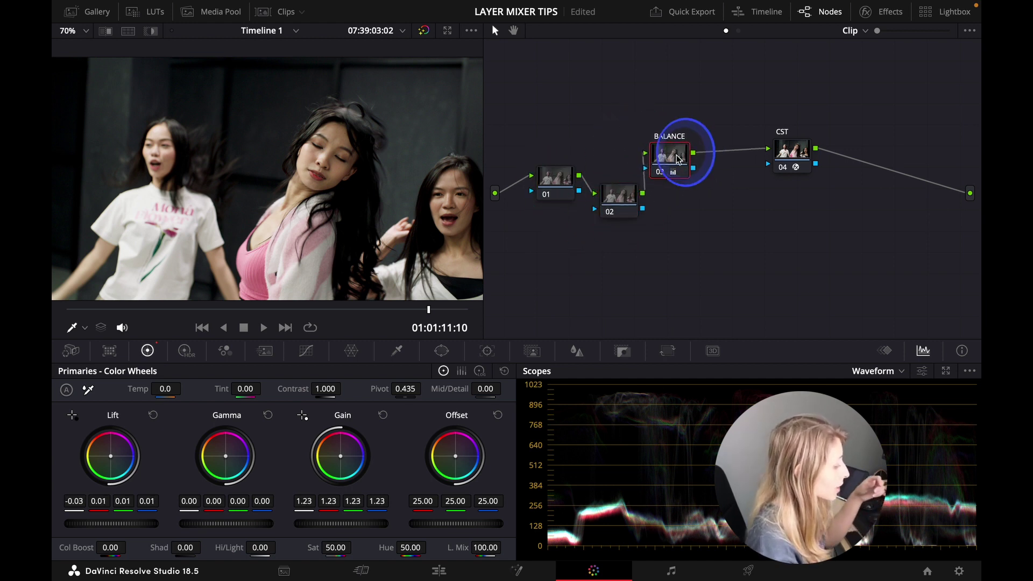
{"action": "left_click_drag", "start_coordinate": [627, 196], "coordinate": [599, 183]}
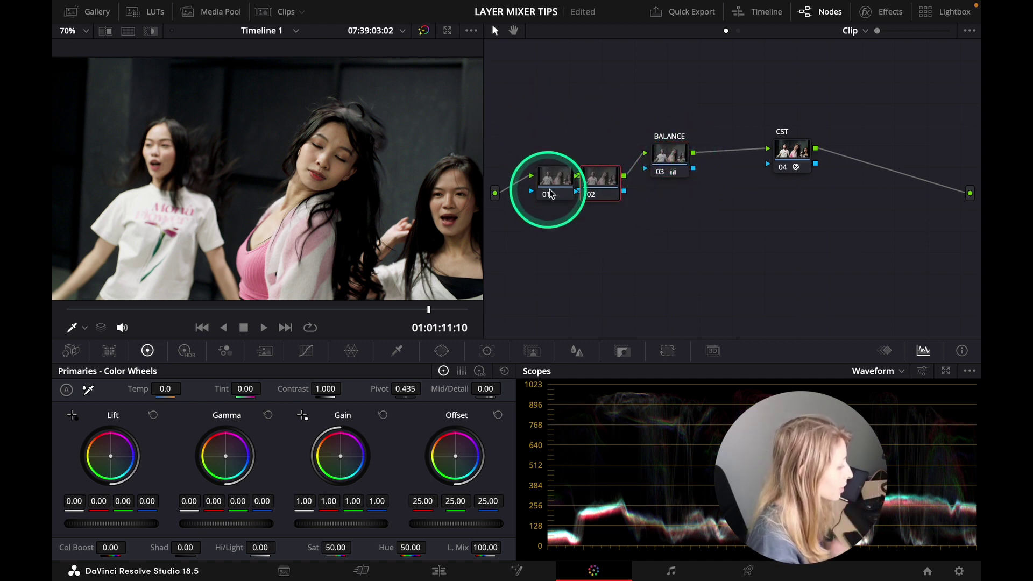
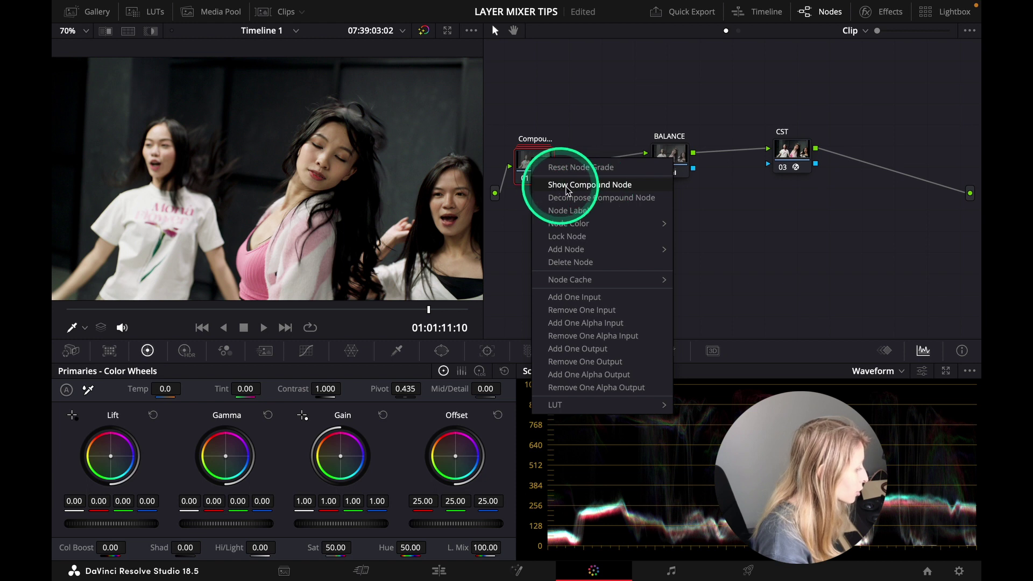
Open the compound node made from the two new serial nodes and spread its inner nodes apart.
{"action": "left_click_drag", "start_coordinate": [608, 174], "coordinate": [746, 165]}
{"action": "left_click", "coordinate": [568, 180]}
Search the effects library for "color s" and apply Color Space Transform to node 01.
{"action": "left_click", "coordinate": [882, 14]}
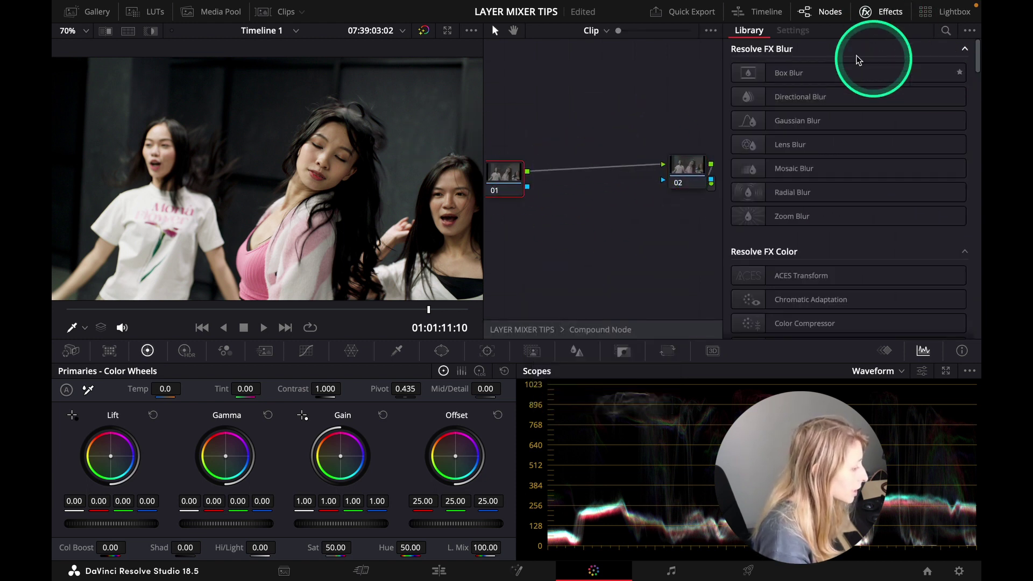
{"action": "left_click", "coordinate": [944, 31]}
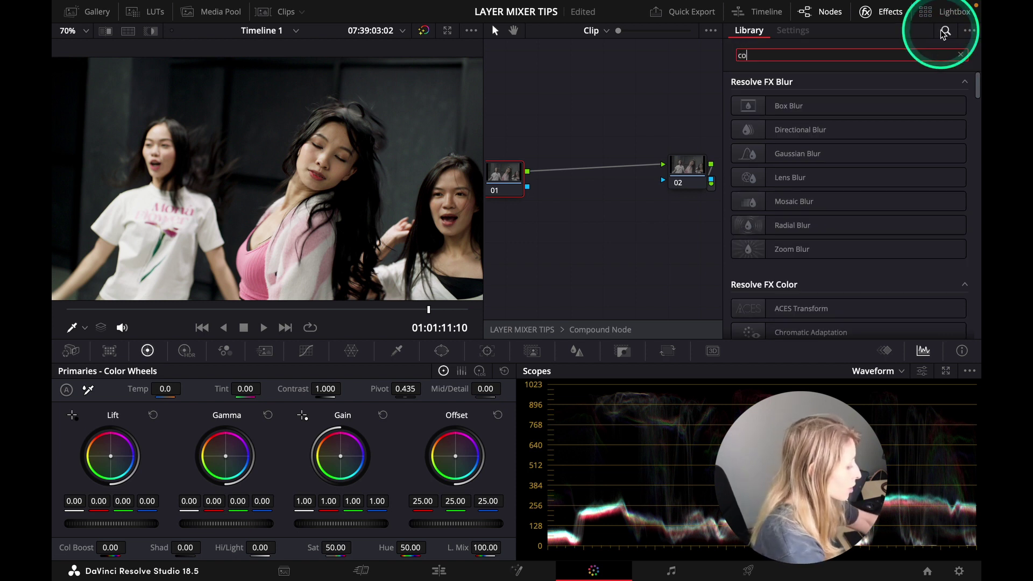
{"action": "left_click", "coordinate": [816, 56]}
{"action": "type", "text": "color "}
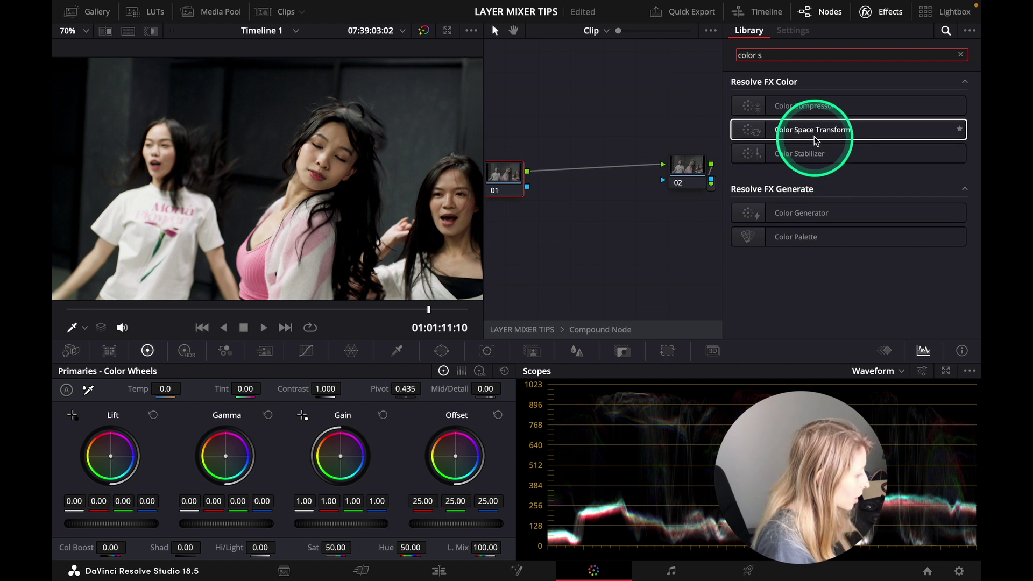
{"action": "type", "text": "s"}
{"action": "left_click", "coordinate": [497, 184]}
{"action": "left_click_drag", "start_coordinate": [877, 108], "coordinate": [506, 177]}
Set node 01's Color Space Transform input color space to Rec.709 and input gamma to ARRI LogC3.
{"action": "left_click", "coordinate": [834, 121]}
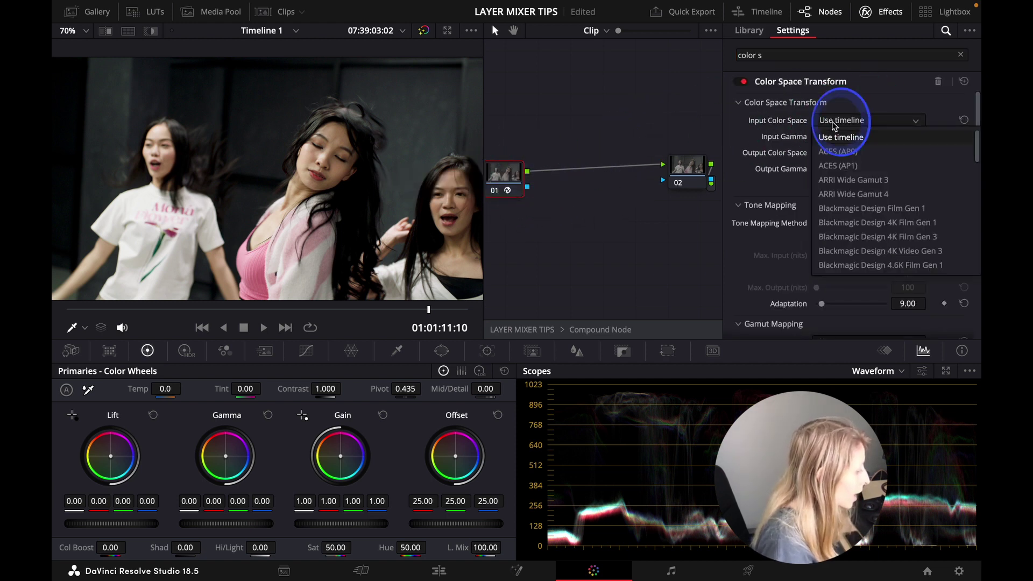
{"action": "left_click", "coordinate": [863, 120]}
{"action": "left_click", "coordinate": [863, 121]}
{"action": "left_click", "coordinate": [842, 194]}
{"action": "scroll", "coordinate": [842, 193], "scroll_direction": "down", "scroll_amount": 10}
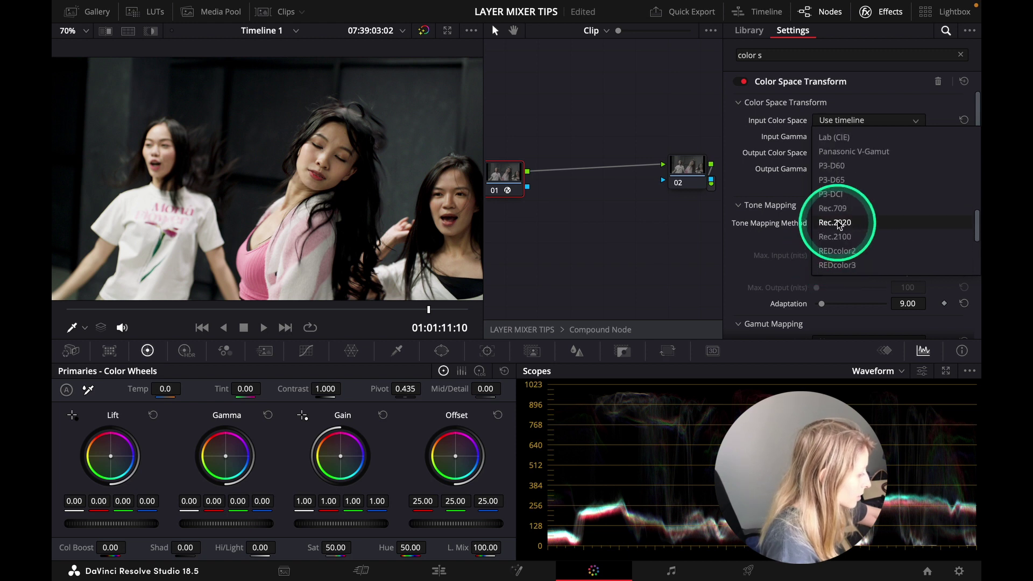
{"action": "left_click", "coordinate": [837, 215]}
{"action": "left_click", "coordinate": [844, 138]}
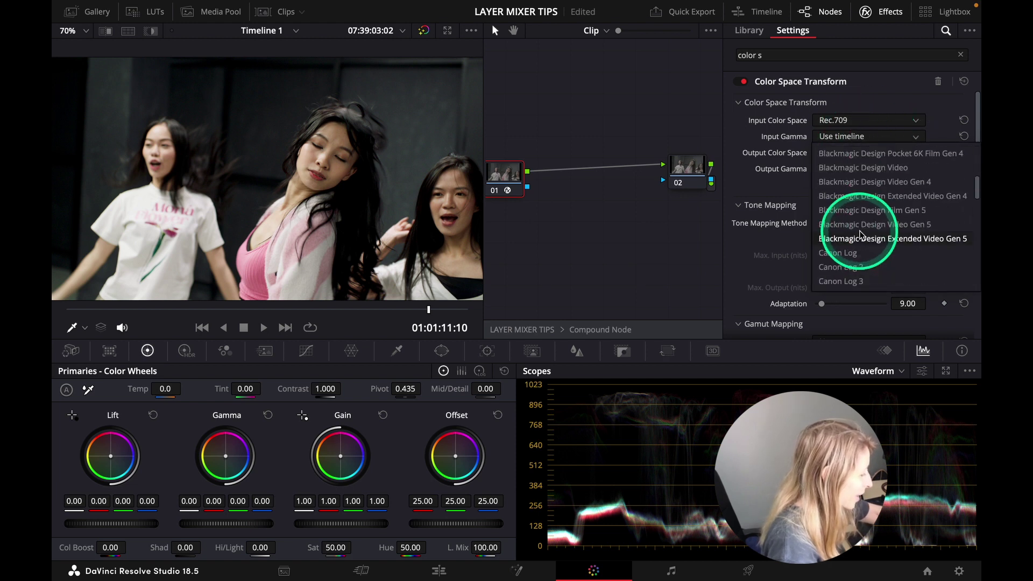
{"action": "left_click", "coordinate": [852, 128]}
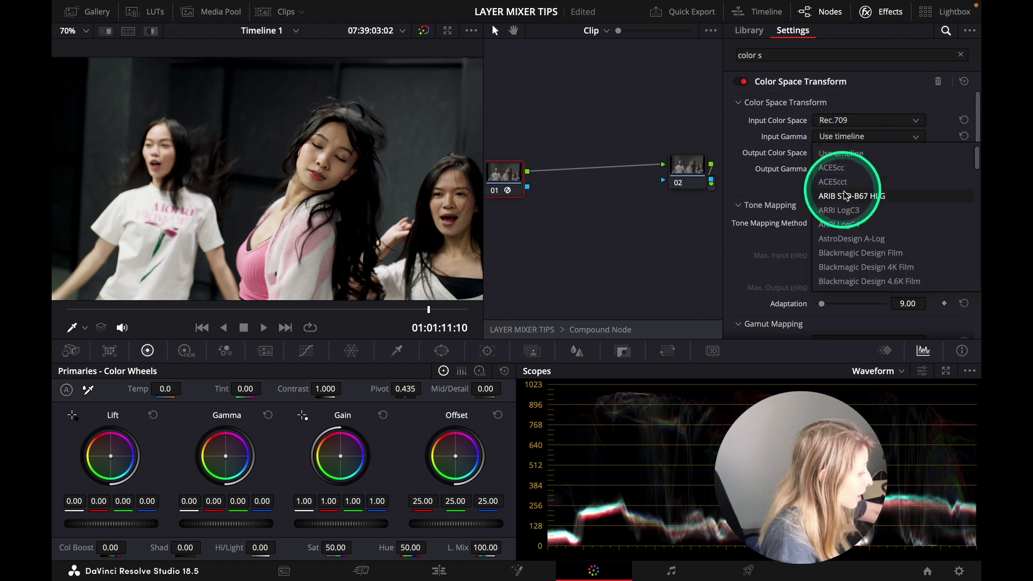
Set the transform's output color space to Rec.709 and its output gamma to Linear.
{"action": "left_click", "coordinate": [848, 151]}
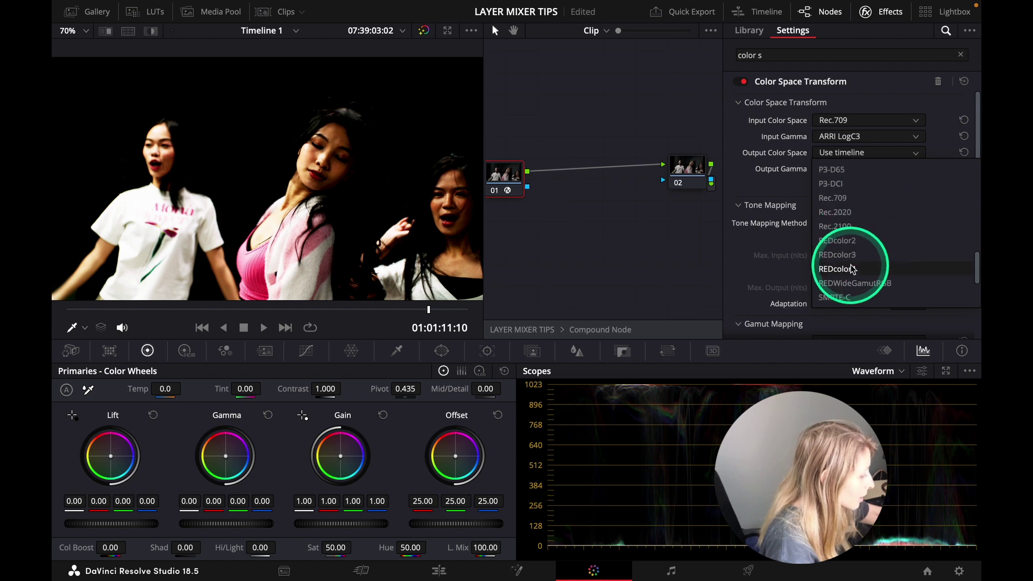
{"action": "left_click", "coordinate": [844, 173]}
{"action": "scroll", "coordinate": [853, 237], "scroll_direction": "down", "scroll_amount": 5}
{"action": "scroll", "coordinate": [849, 269], "scroll_direction": "down", "scroll_amount": 8}
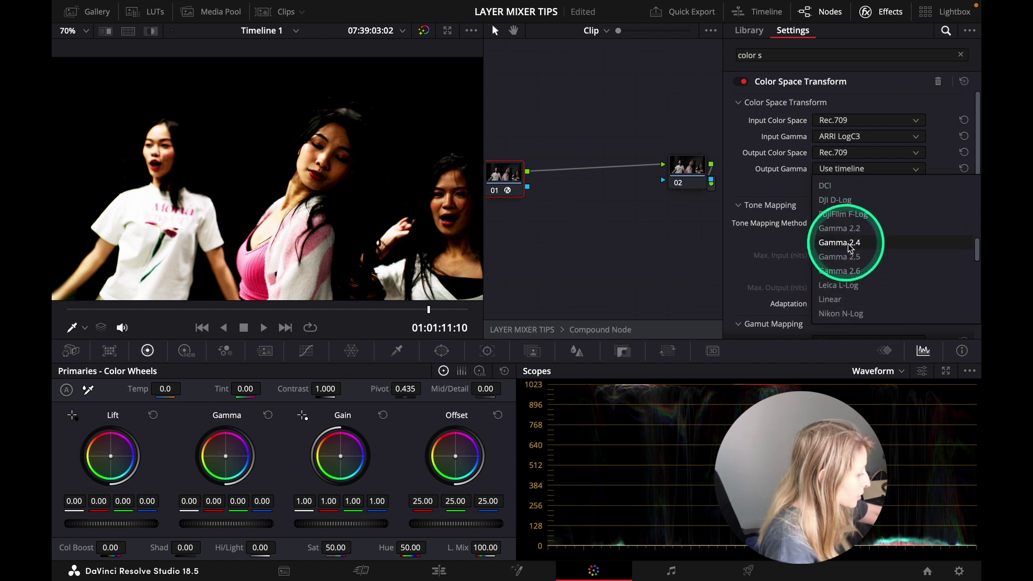
{"action": "left_click", "coordinate": [842, 300]}
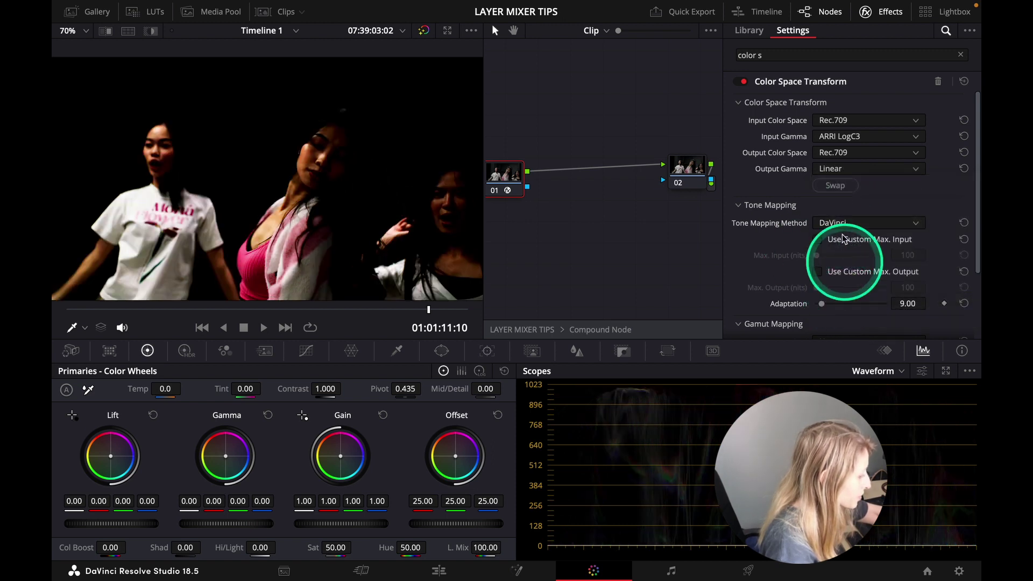
Copy node 01's Color Space Transform onto node 02 and swap its input and output to convert Linear back to ARRI LogC3.
{"action": "left_click", "coordinate": [684, 168]}
{"action": "left_click", "coordinate": [509, 180]}
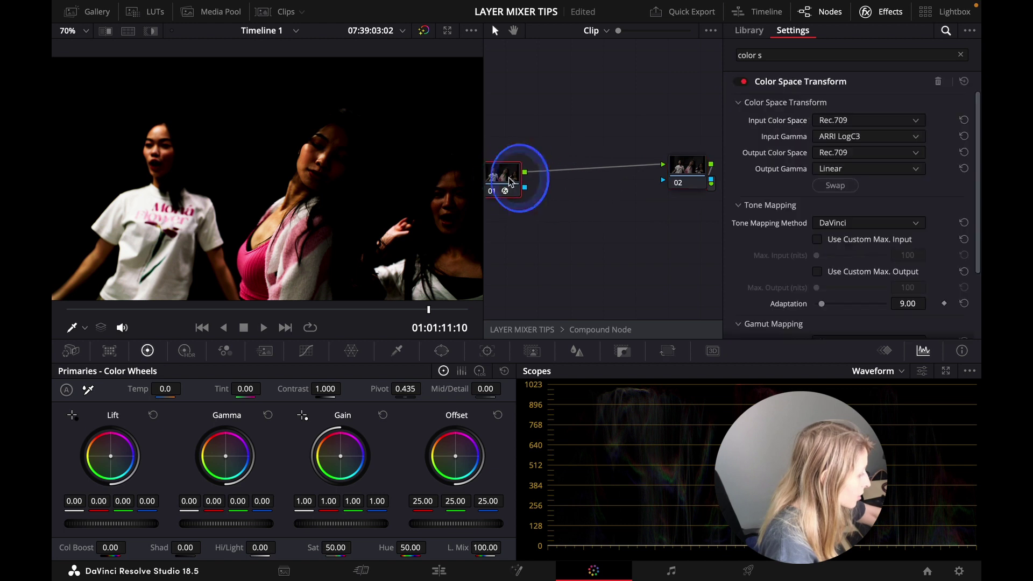
{"action": "left_click", "coordinate": [692, 172]}
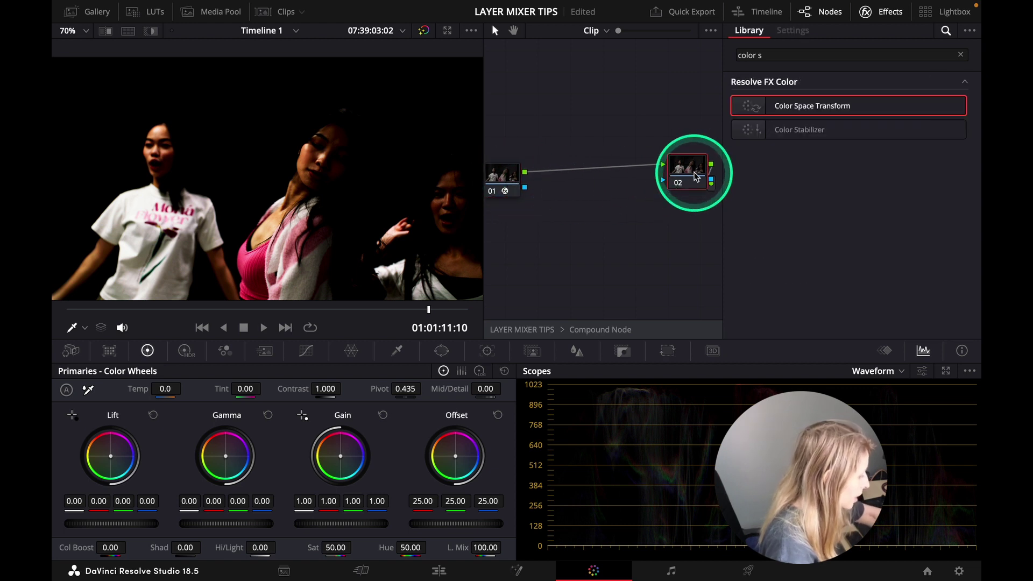
{"action": "left_click_drag", "start_coordinate": [694, 177], "coordinate": [694, 178]}
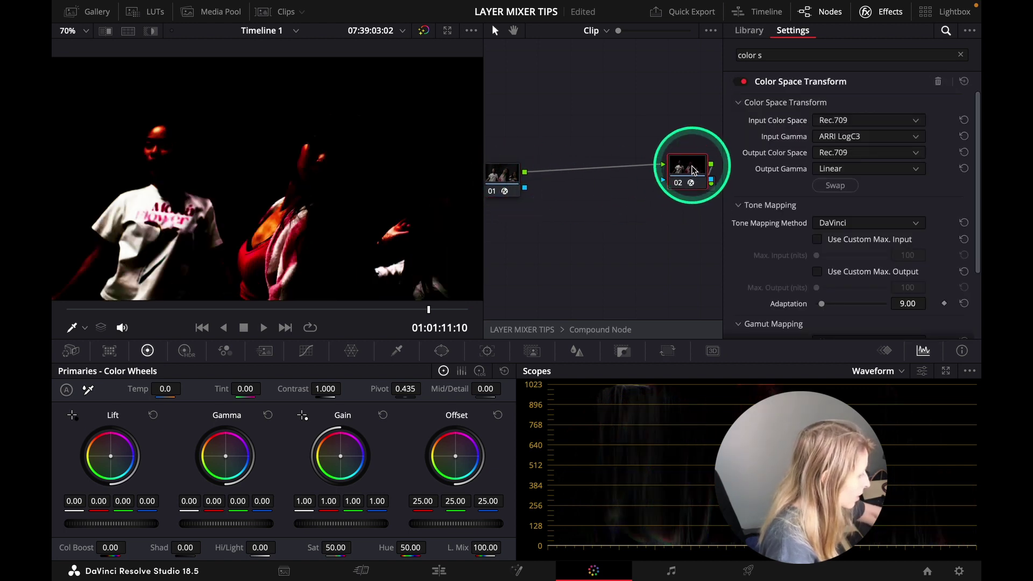
{"action": "left_click", "coordinate": [835, 185]}
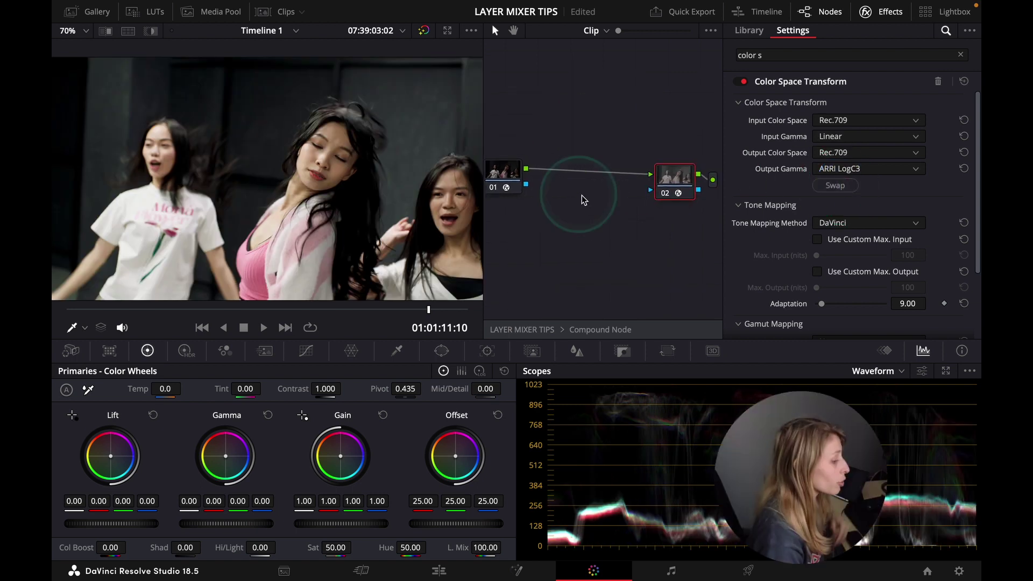
Label the first Color Space Transform node IN and the second one OUT.
{"action": "left_click", "coordinate": [515, 172]}
{"action": "right_click", "coordinate": [515, 189]}
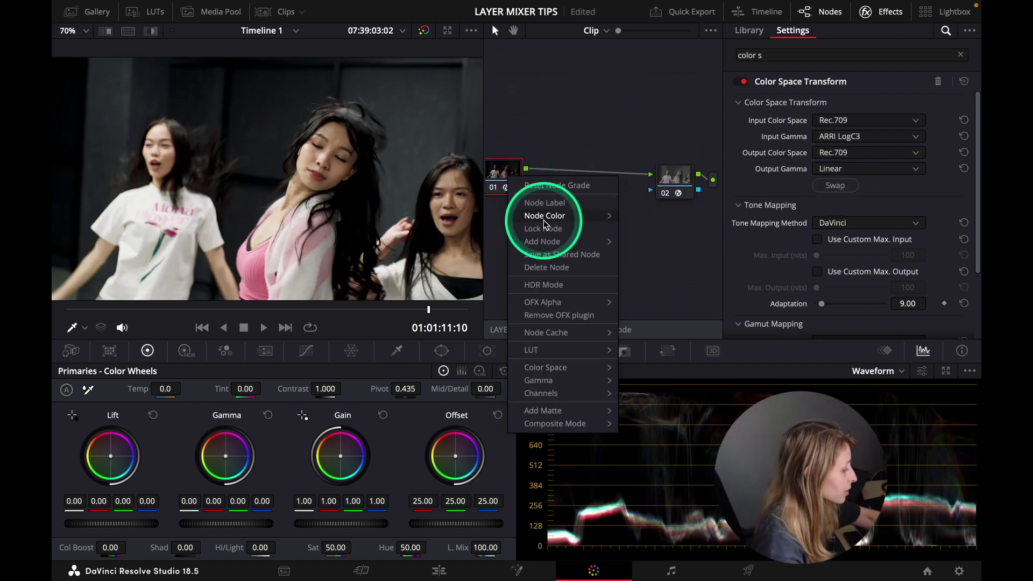
{"action": "left_click", "coordinate": [555, 209]}
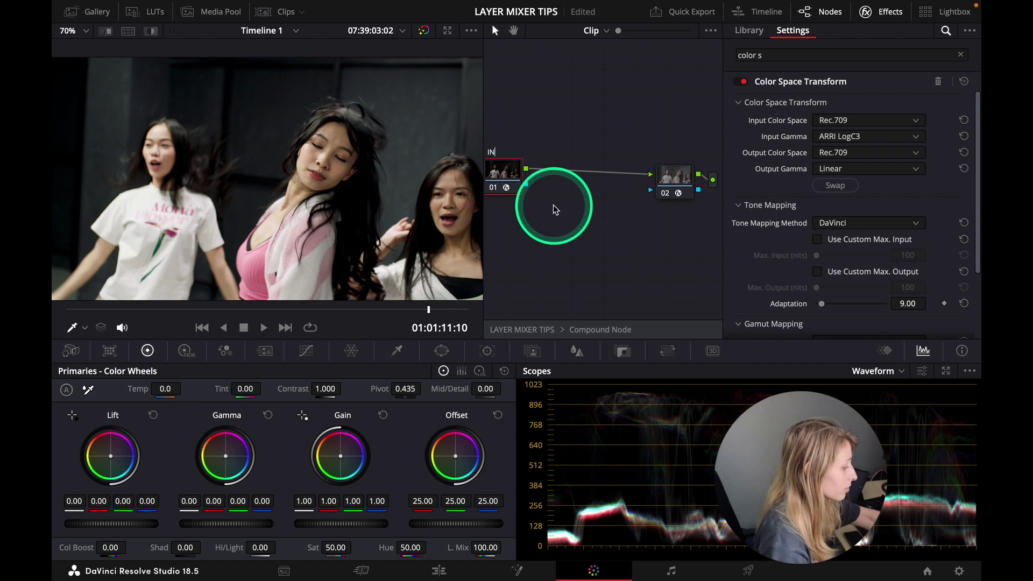
{"action": "right_click", "coordinate": [668, 181]}
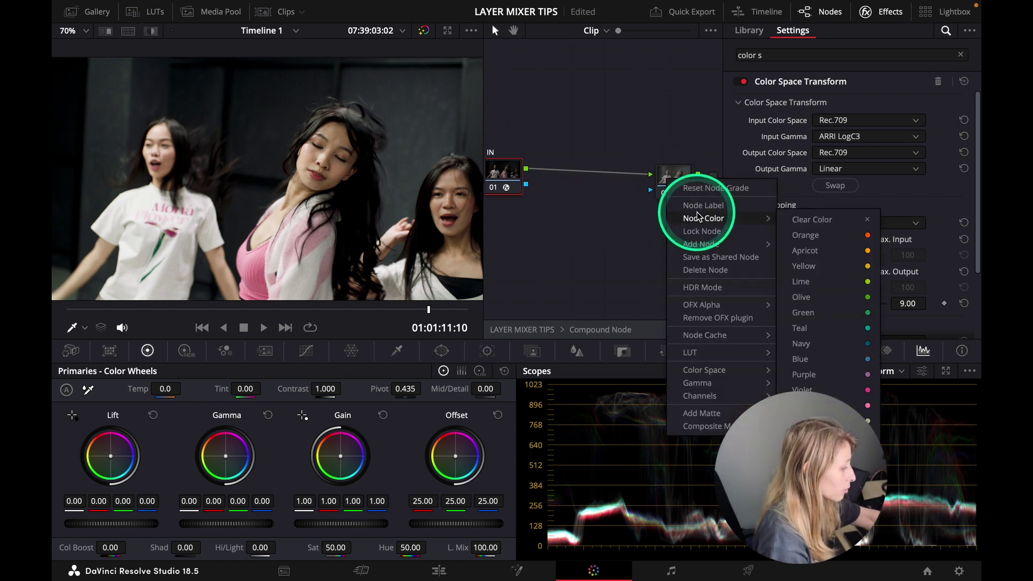
{"action": "left_click", "coordinate": [698, 215]}
{"action": "right_click", "coordinate": [669, 181]}
{"action": "left_click", "coordinate": [692, 200]}
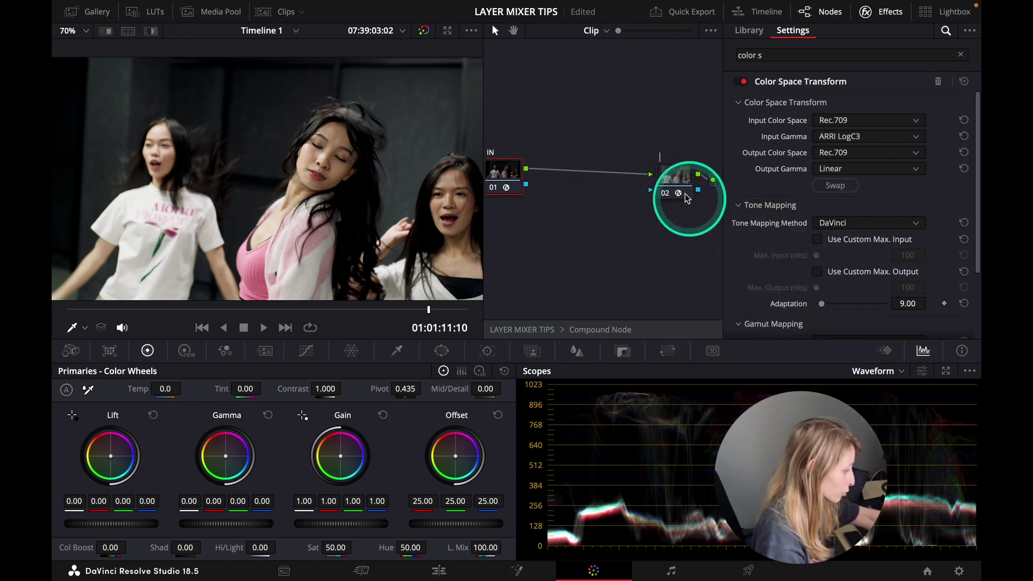
Add a serial node before OUT and position it midway between IN and OUT.
{"action": "left_click", "coordinate": [682, 184]}
{"action": "key", "text": "shift+s"}
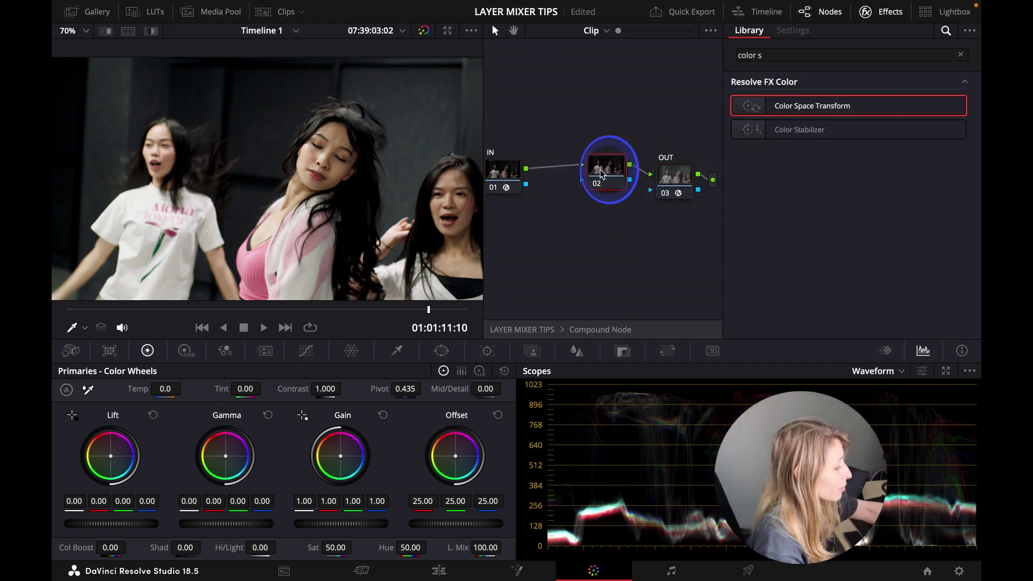
{"action": "left_click_drag", "start_coordinate": [589, 175], "coordinate": [571, 171]}
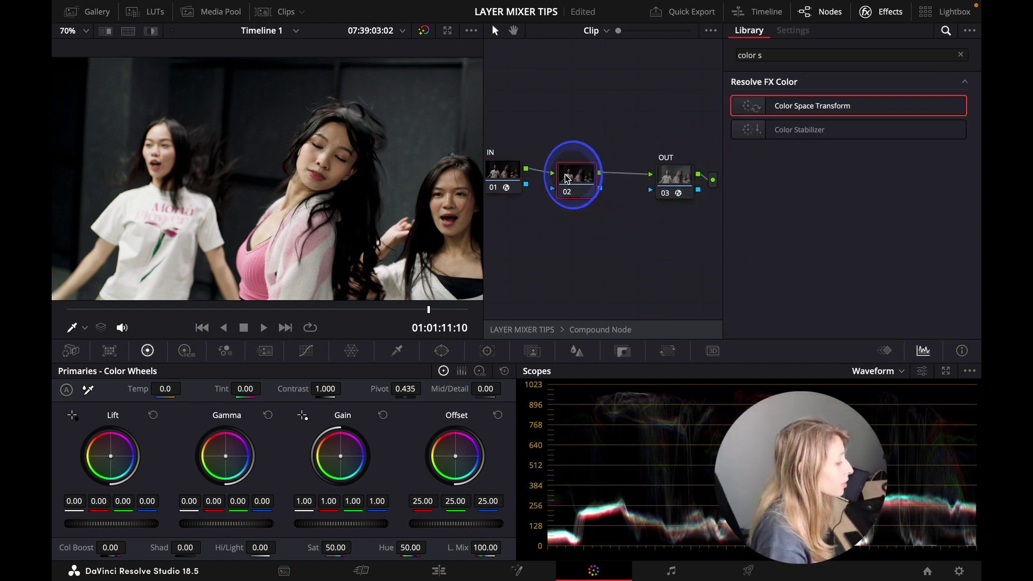
Close the effects library and spread the nodes apart, with the unlabeled node 02 below IN and OUT.
{"action": "left_click", "coordinate": [880, 12]}
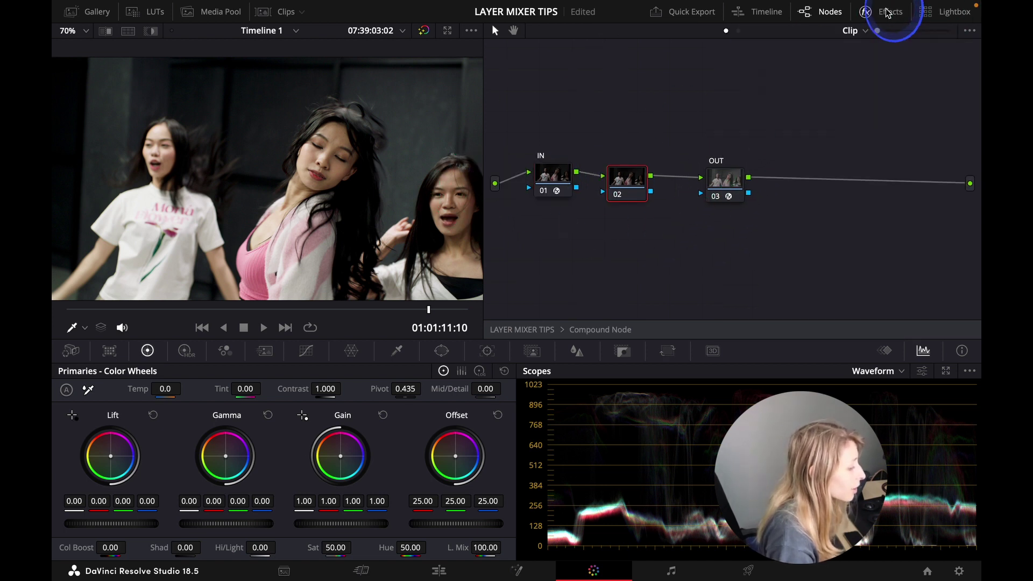
{"action": "left_click_drag", "start_coordinate": [715, 177], "coordinate": [749, 175]}
{"action": "left_click_drag", "start_coordinate": [619, 178], "coordinate": [630, 228]}
{"action": "left_click_drag", "start_coordinate": [552, 176], "coordinate": [547, 157]}
Add a layer node to node 02, build a two-node lower branch into the layer mixer, and move node 02 up.
{"action": "left_click", "coordinate": [634, 231]}
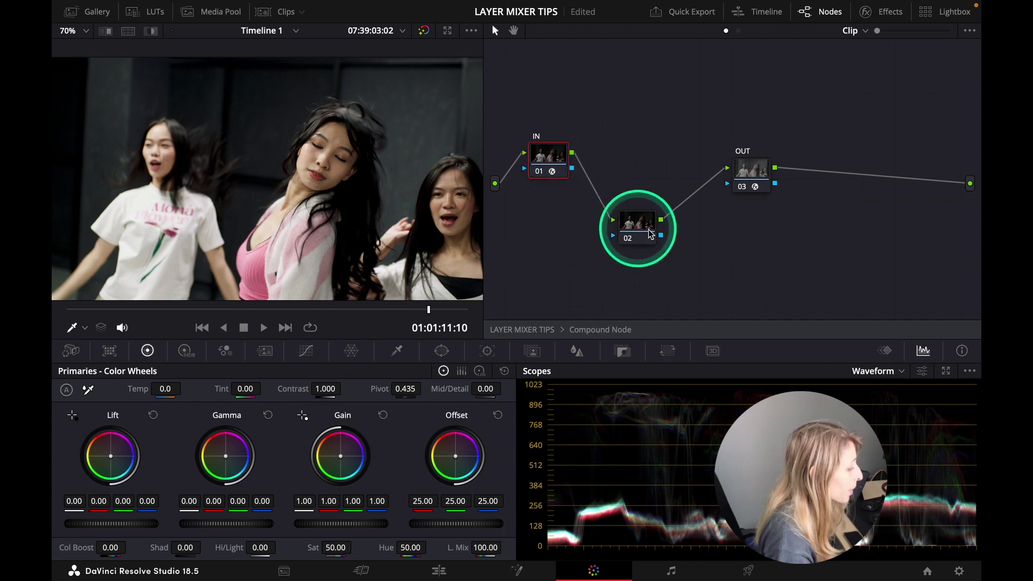
{"action": "right_click", "coordinate": [643, 234]}
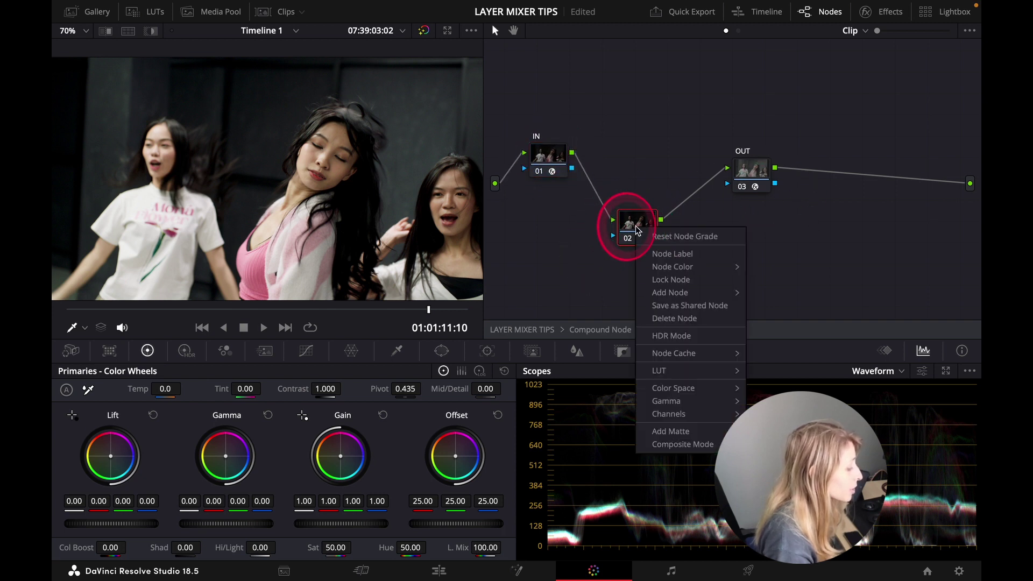
{"action": "left_click", "coordinate": [692, 303]}
{"action": "mouse_move", "coordinate": [672, 294]}
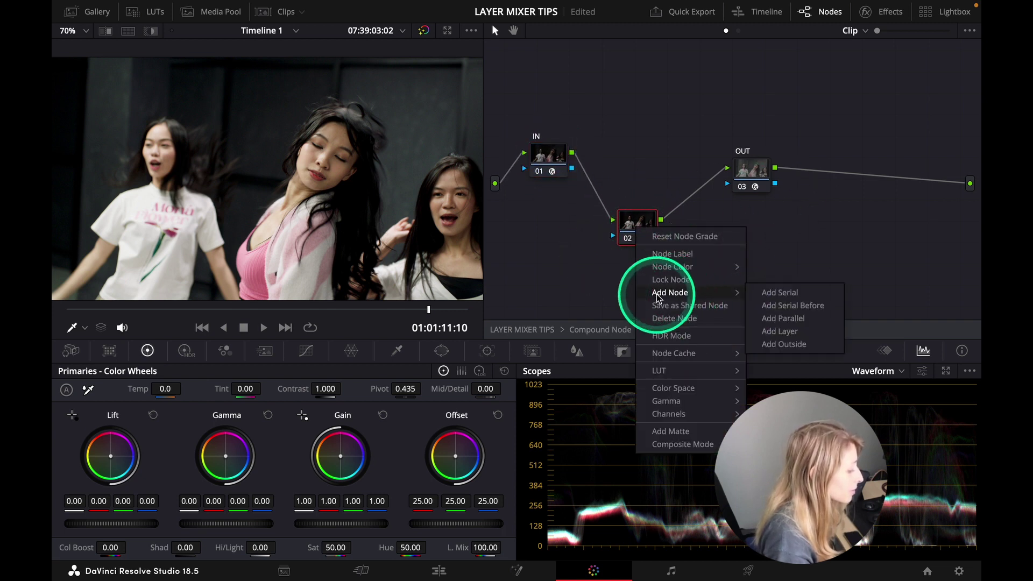
{"action": "left_click", "coordinate": [770, 338]}
{"action": "left_click_drag", "start_coordinate": [635, 231], "coordinate": [634, 210]}
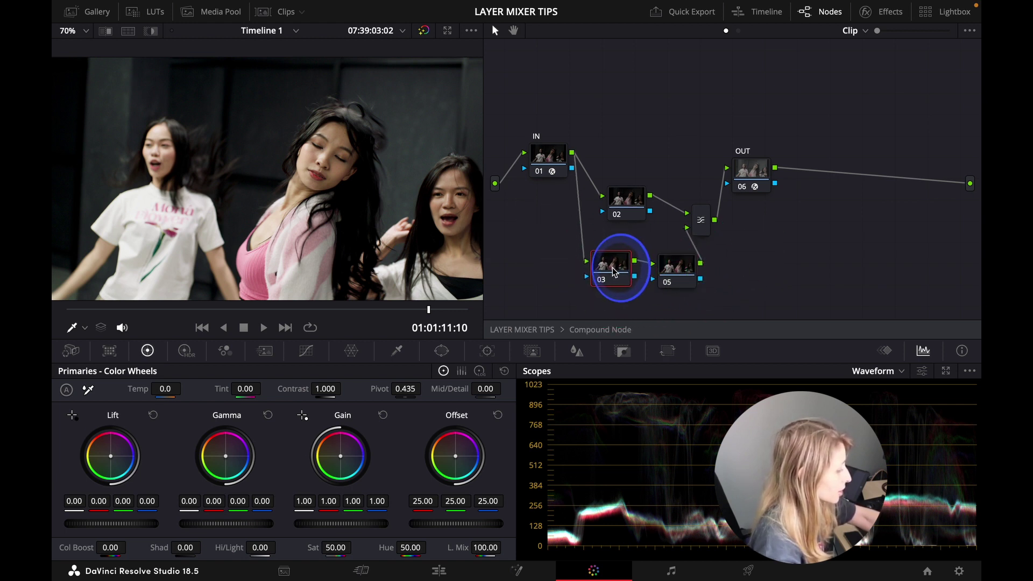
{"action": "left_click_drag", "start_coordinate": [634, 201], "coordinate": [638, 170]}
Label the lower branch's first node LUM and its second node BLUR.
{"action": "right_click", "coordinate": [613, 270]}
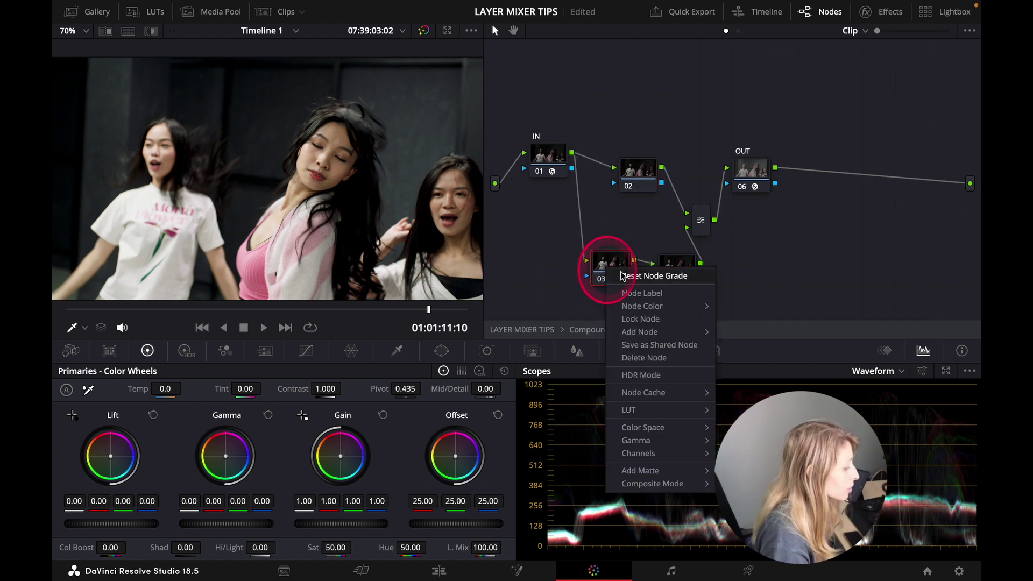
{"action": "left_click", "coordinate": [666, 280]}
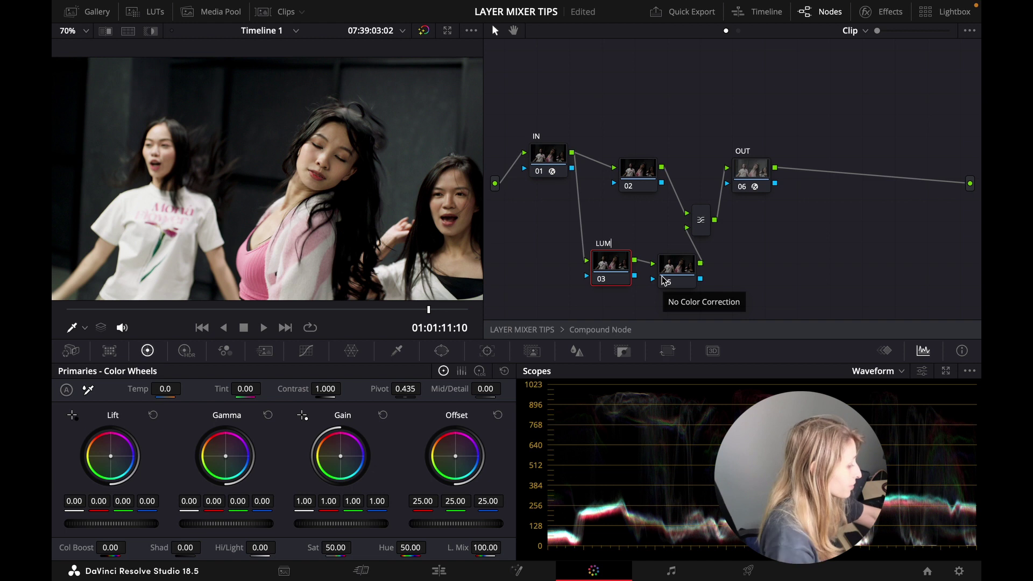
{"action": "right_click", "coordinate": [676, 265]}
{"action": "left_click", "coordinate": [701, 293]}
{"action": "right_click", "coordinate": [691, 275]}
{"action": "left_click", "coordinate": [702, 295]}
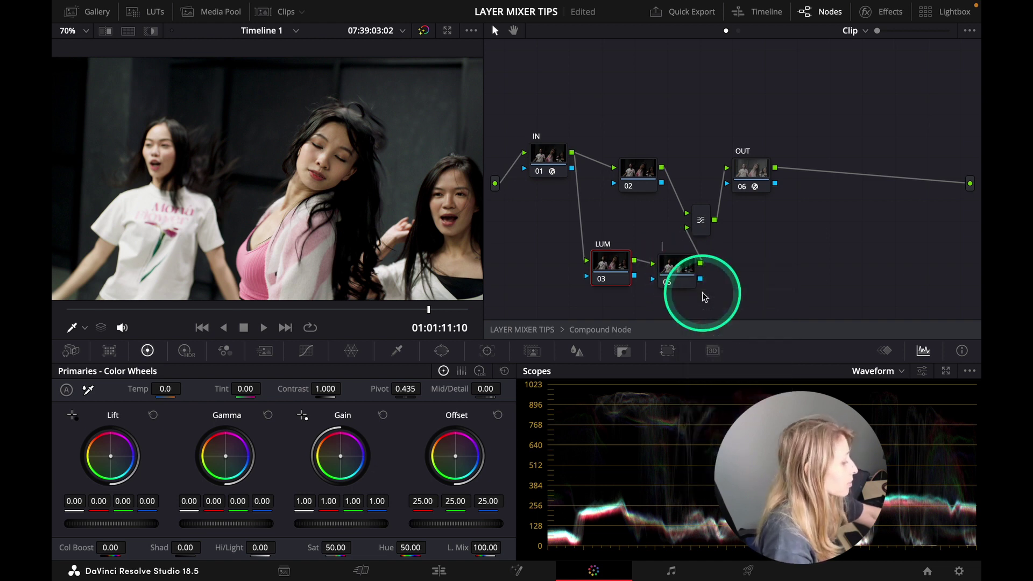
{"action": "left_click", "coordinate": [796, 240]}
Set the layer mixer's composite mode to Add and move the OUT node farther from the mixer.
{"action": "left_click", "coordinate": [585, 265]}
{"action": "left_click", "coordinate": [815, 238]}
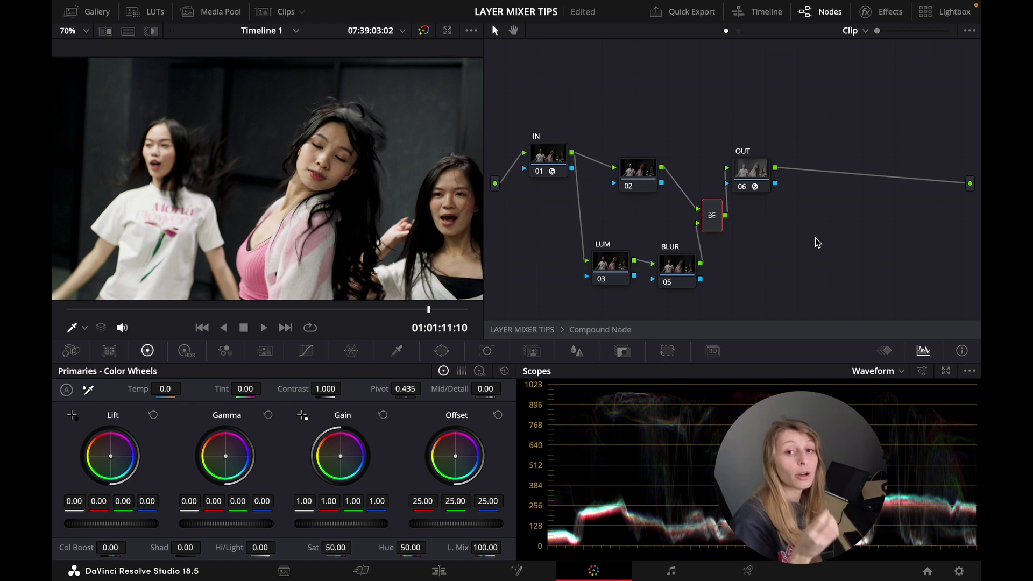
{"action": "left_click", "coordinate": [712, 223]}
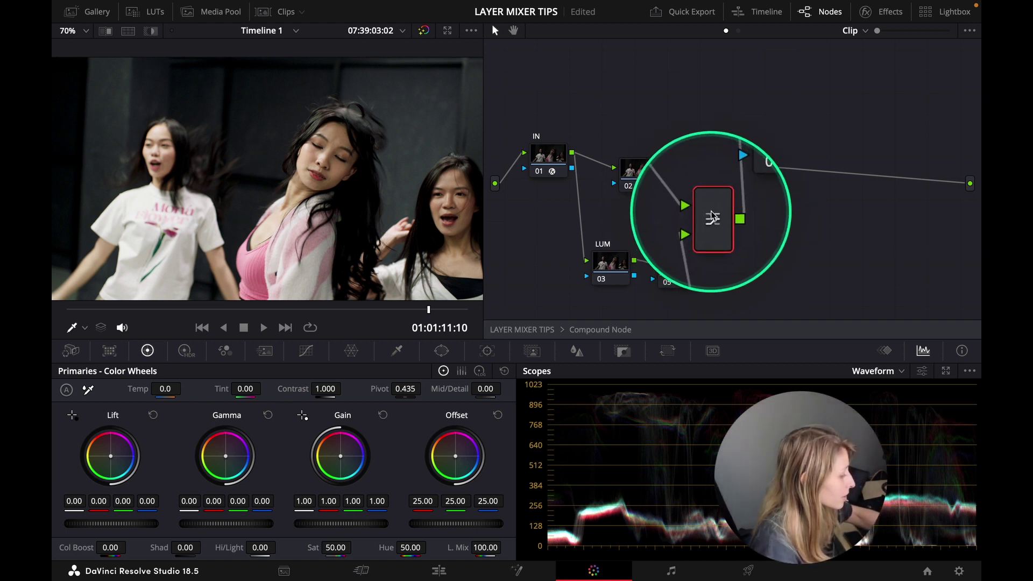
{"action": "right_click", "coordinate": [713, 215]}
{"action": "mouse_move", "coordinate": [769, 299]}
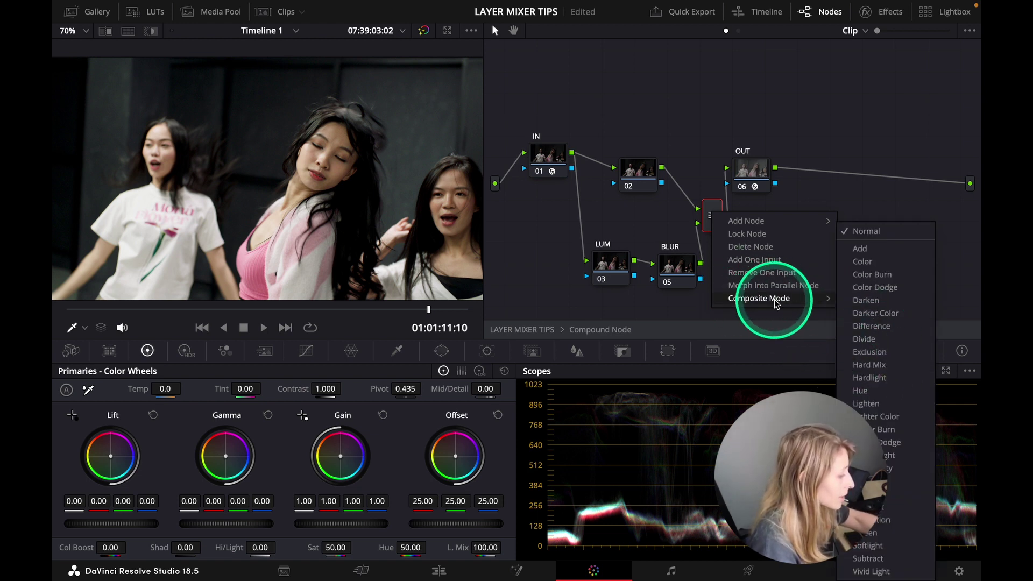
{"action": "left_click", "coordinate": [863, 255]}
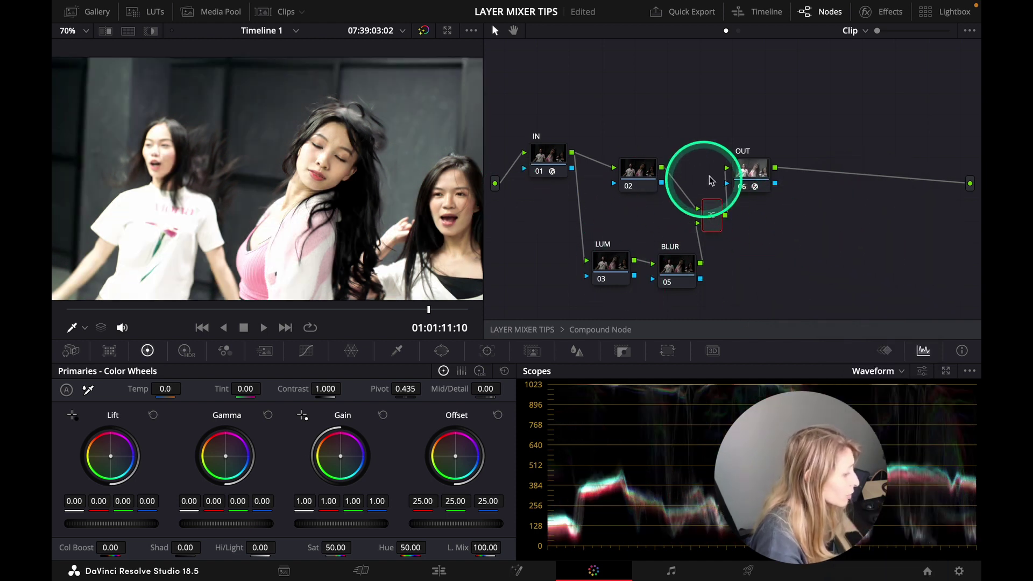
{"action": "left_click_drag", "start_coordinate": [752, 173], "coordinate": [777, 170]}
Open the LUM node's custom curve in an enlarged floating window, with the viewer's highlight mode turned on.
{"action": "left_click", "coordinate": [613, 263]}
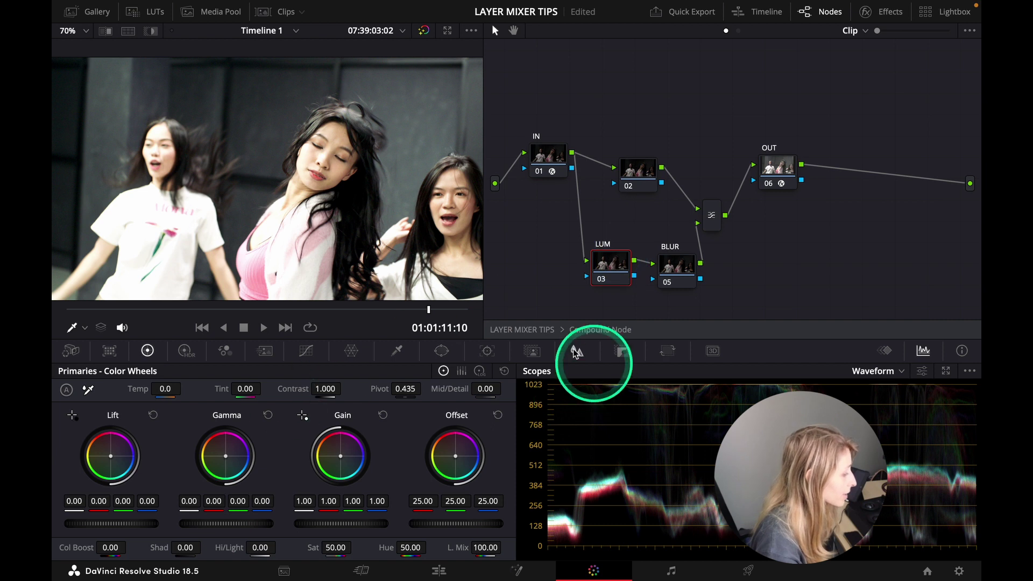
{"action": "left_click", "coordinate": [305, 355]}
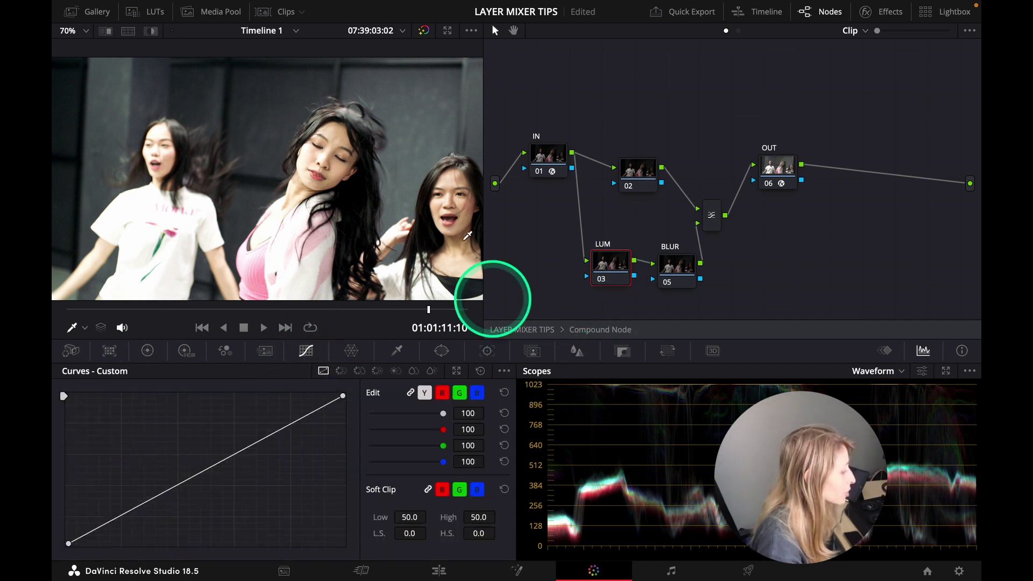
{"action": "left_click", "coordinate": [151, 33]}
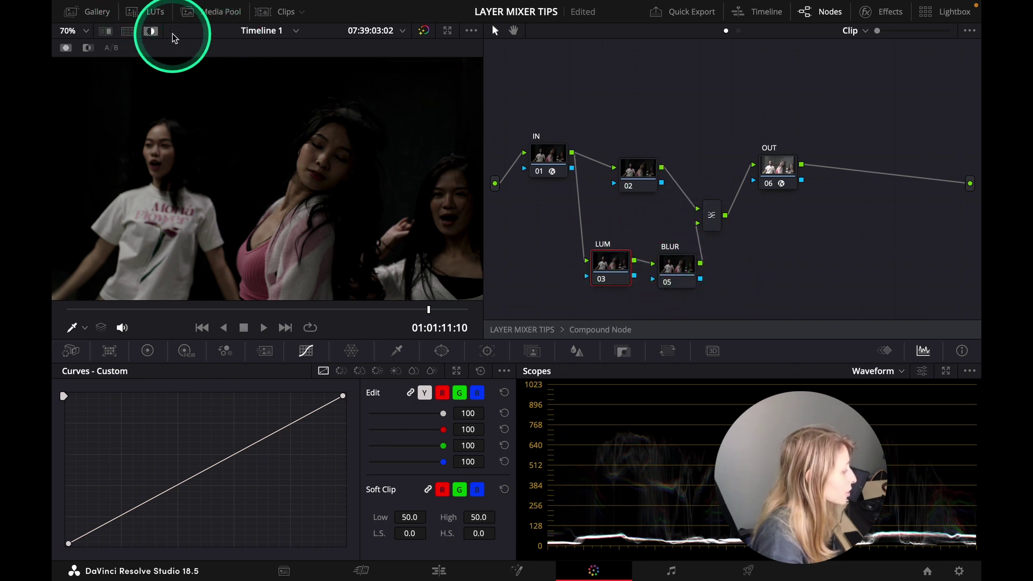
{"action": "left_click", "coordinate": [151, 32]}
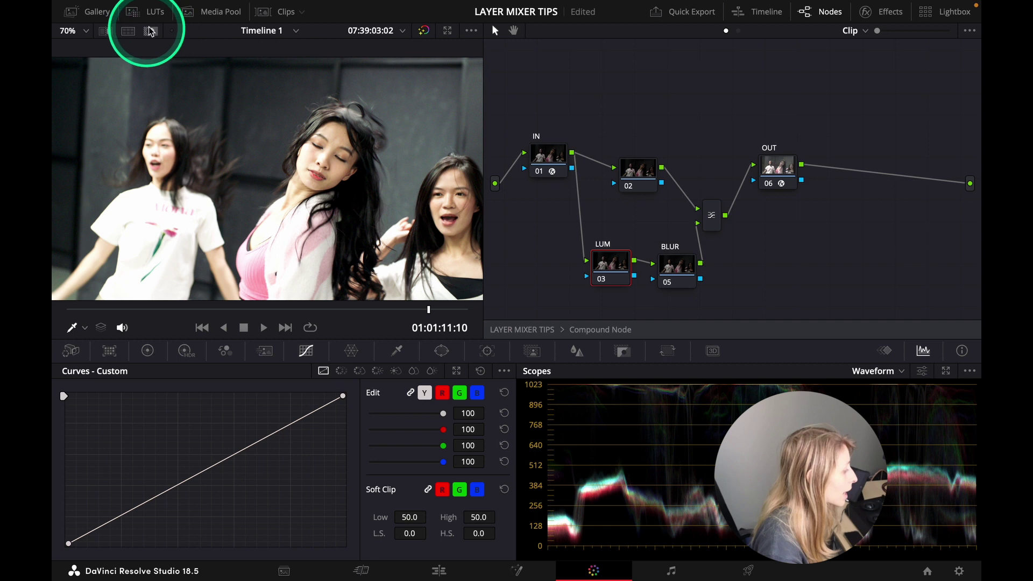
{"action": "left_click", "coordinate": [151, 32]}
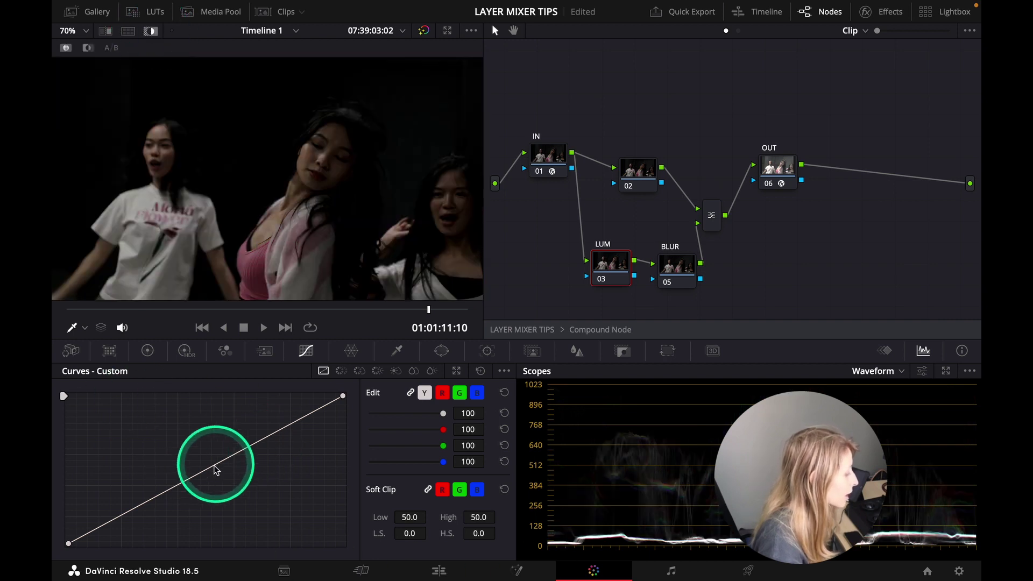
{"action": "left_click", "coordinate": [456, 370]}
{"action": "left_click_drag", "start_coordinate": [586, 139], "coordinate": [532, 100]}
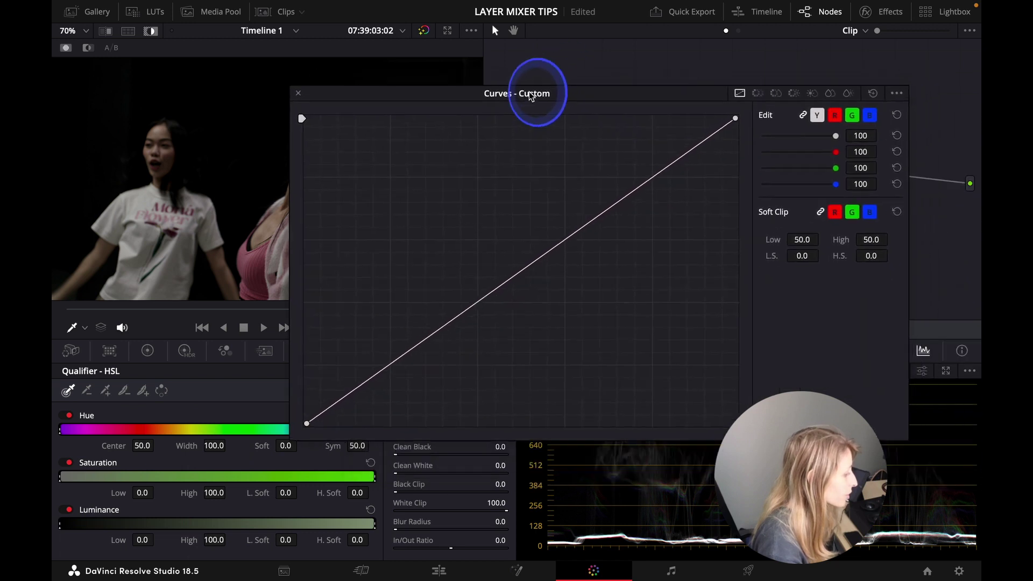
{"action": "left_click_drag", "start_coordinate": [609, 110], "coordinate": [648, 231]}
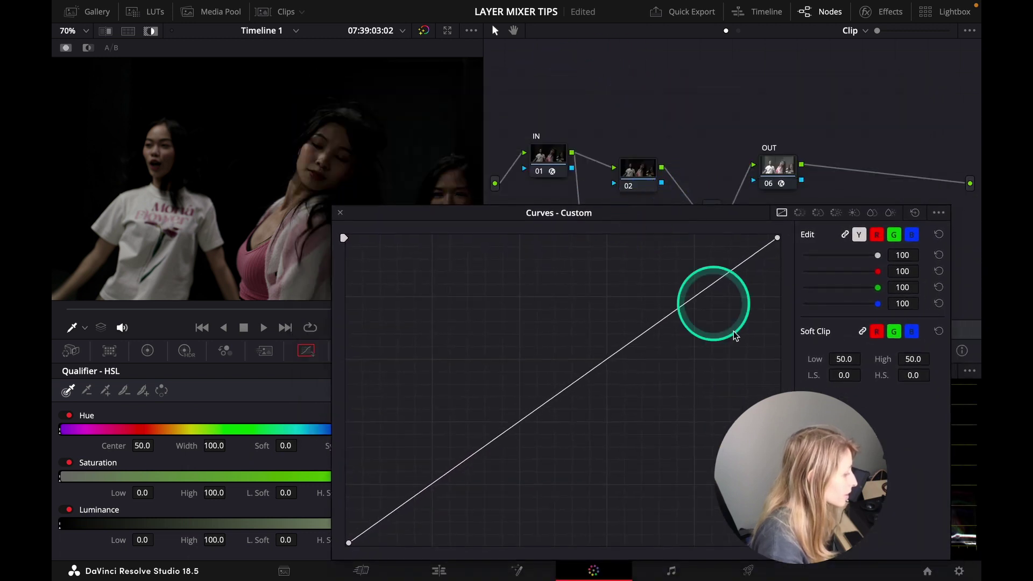
Pull down the LUM curve's midpoint and white point to isolate the highlights, then restore the full image and lower the midpoint further.
{"action": "left_click_drag", "start_coordinate": [574, 389], "coordinate": [611, 437]}
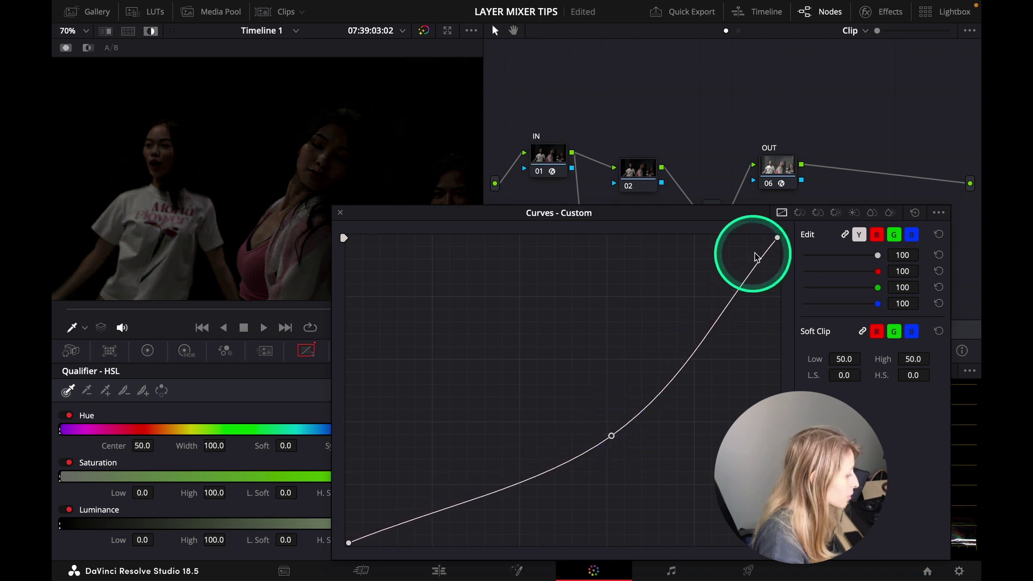
{"action": "left_click_drag", "start_coordinate": [798, 286], "coordinate": [809, 338]}
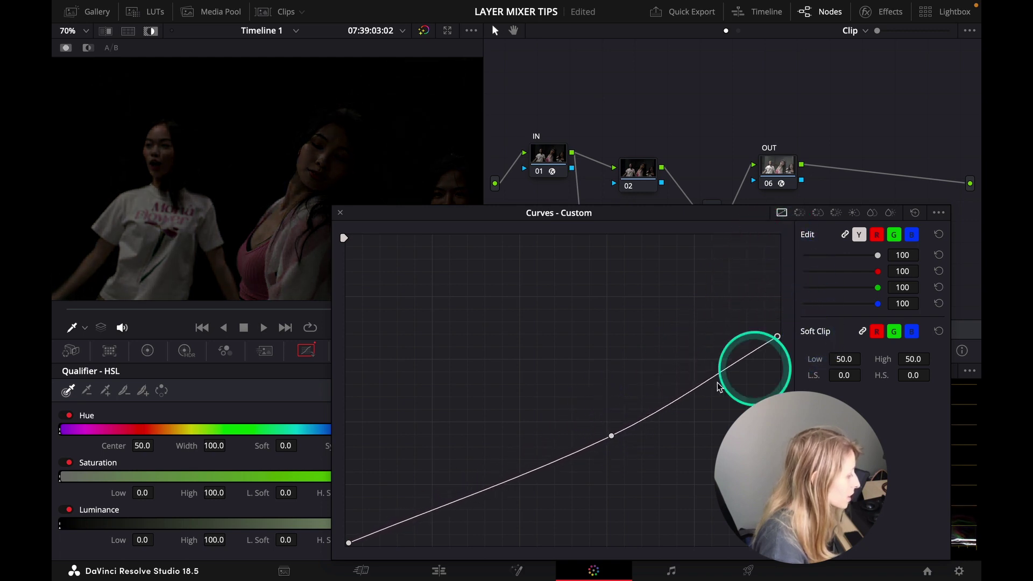
{"action": "left_click_drag", "start_coordinate": [611, 435], "coordinate": [605, 458]}
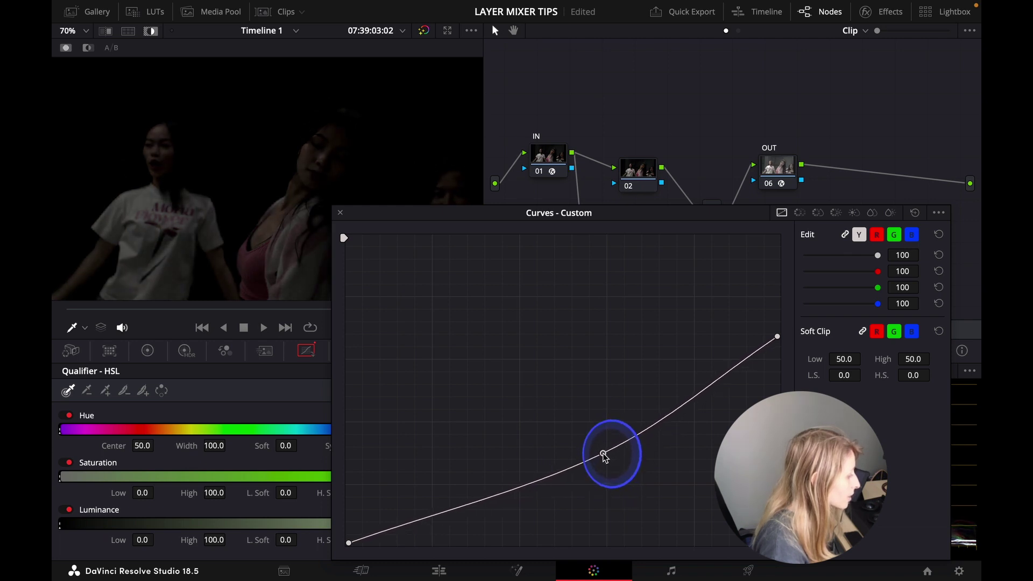
{"action": "left_click_drag", "start_coordinate": [777, 336], "coordinate": [778, 324]}
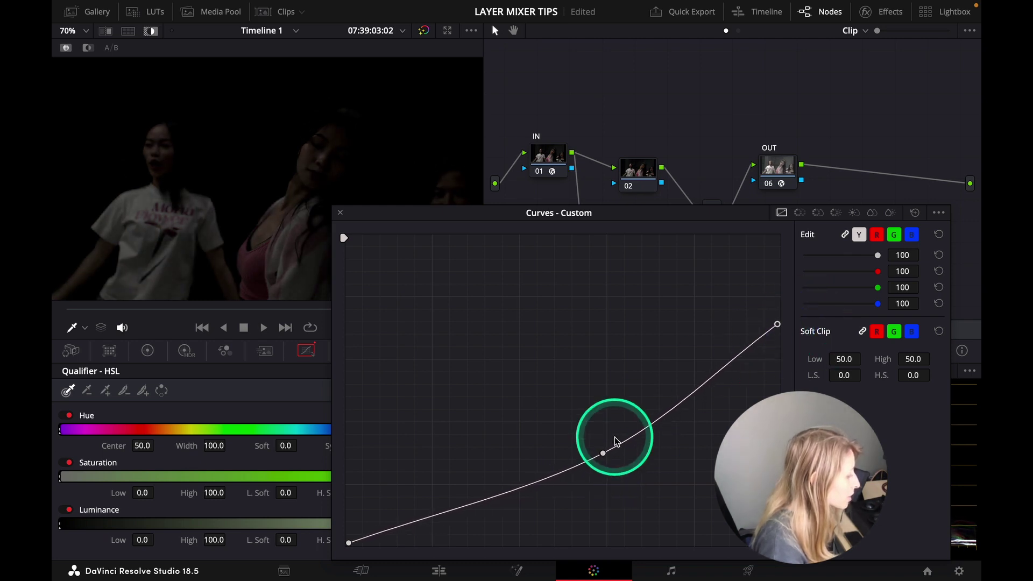
{"action": "left_click_drag", "start_coordinate": [603, 454], "coordinate": [598, 465]}
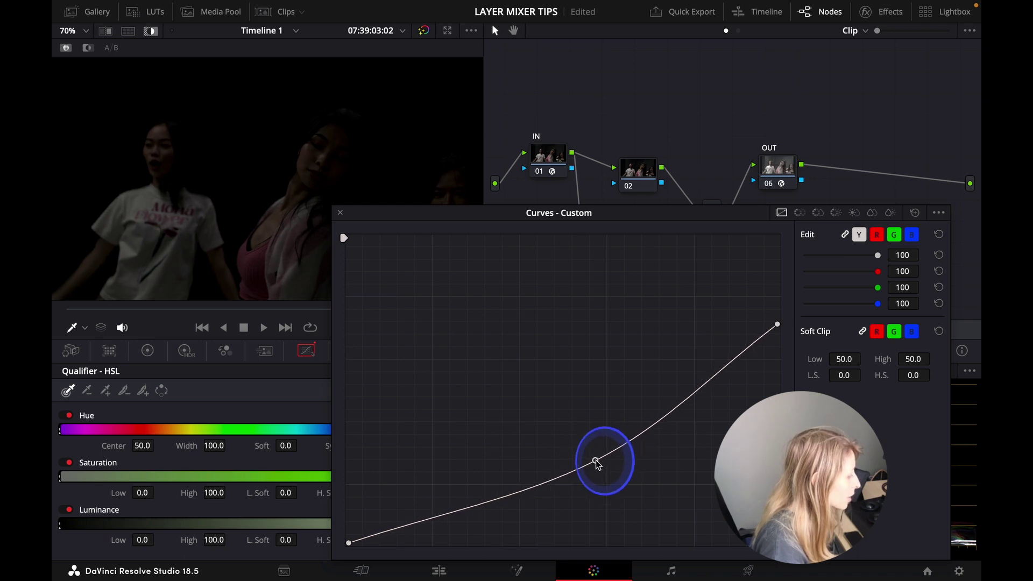
{"action": "left_click", "coordinate": [340, 213]}
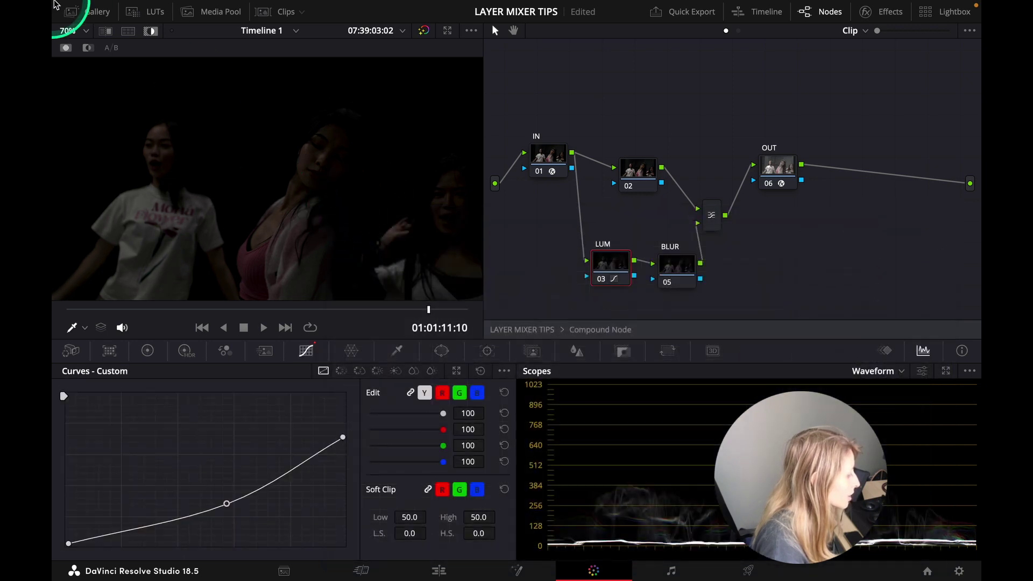
{"action": "left_click", "coordinate": [153, 34]}
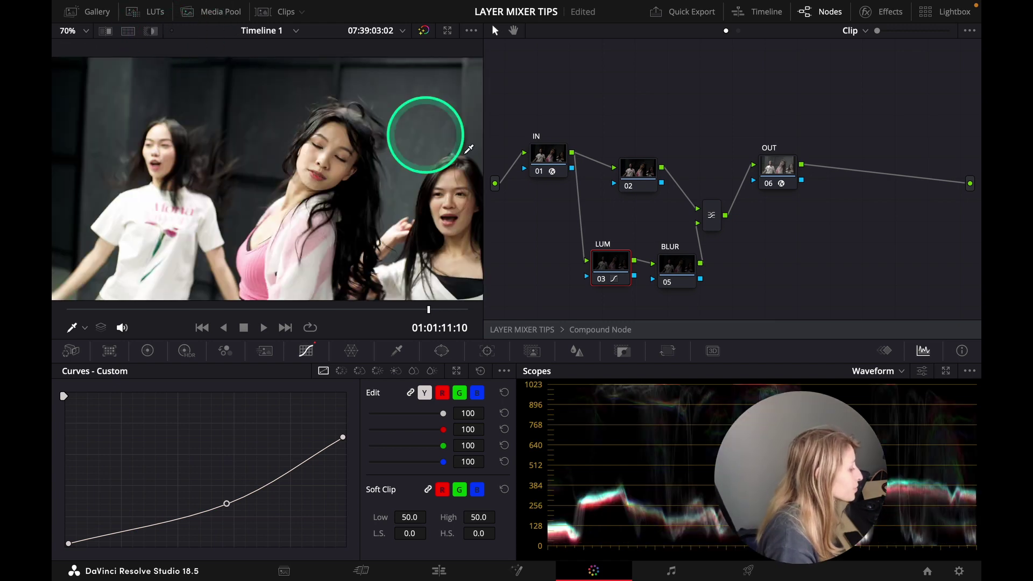
{"action": "left_click_drag", "start_coordinate": [227, 504], "coordinate": [230, 523]}
Unlink the BLUR node's radius channels, raise the red radius to 0.75, and check the image full screen.
{"action": "left_click", "coordinate": [697, 266]}
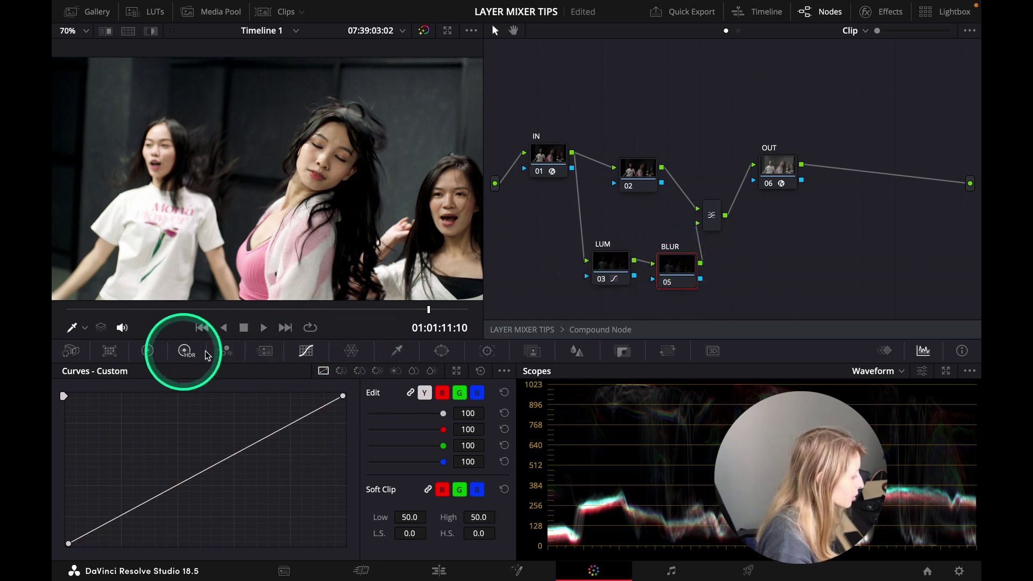
{"action": "left_click", "coordinate": [576, 352]}
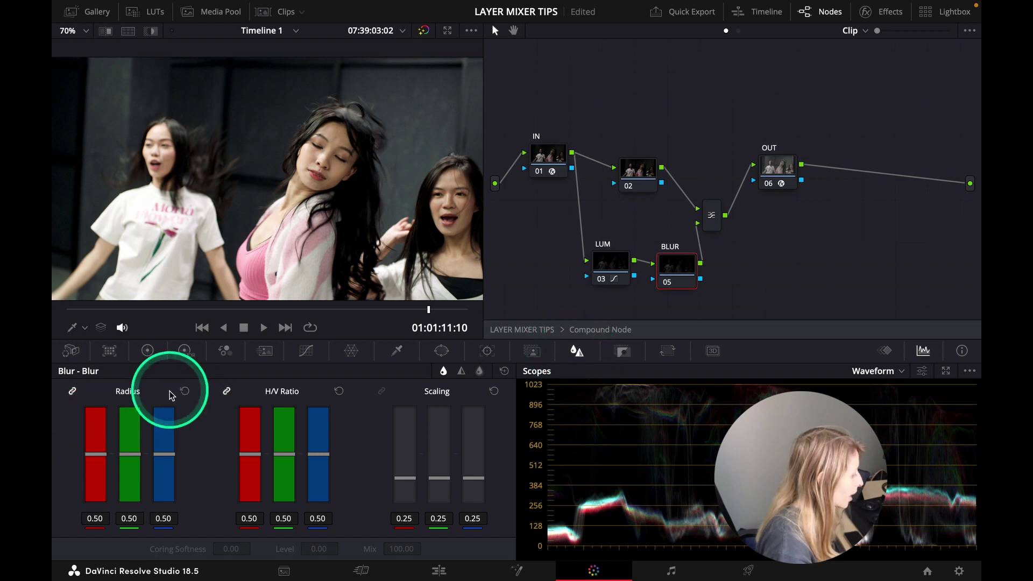
{"action": "left_click", "coordinate": [73, 391]}
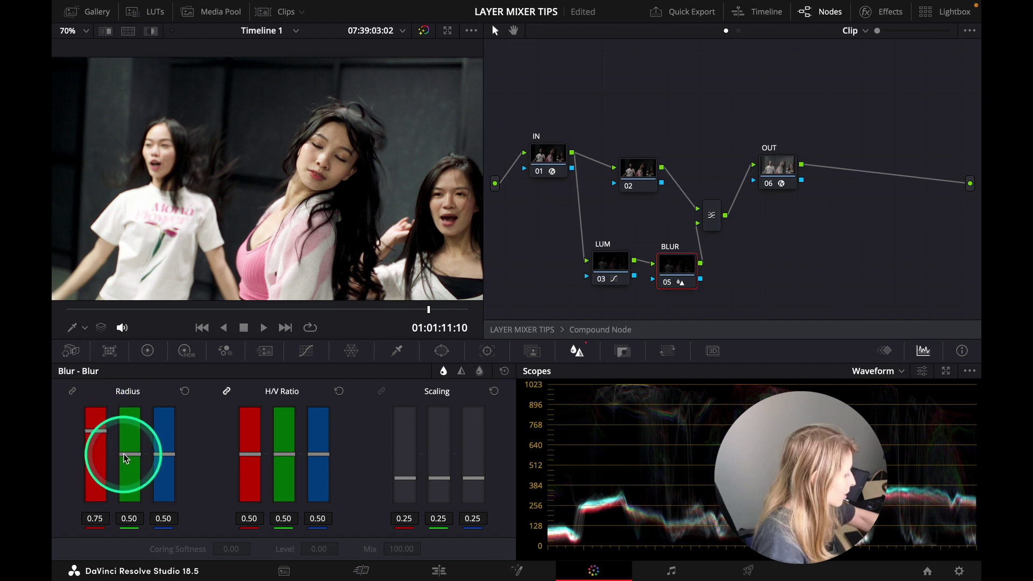
{"action": "key", "text": "ctrl+f"}
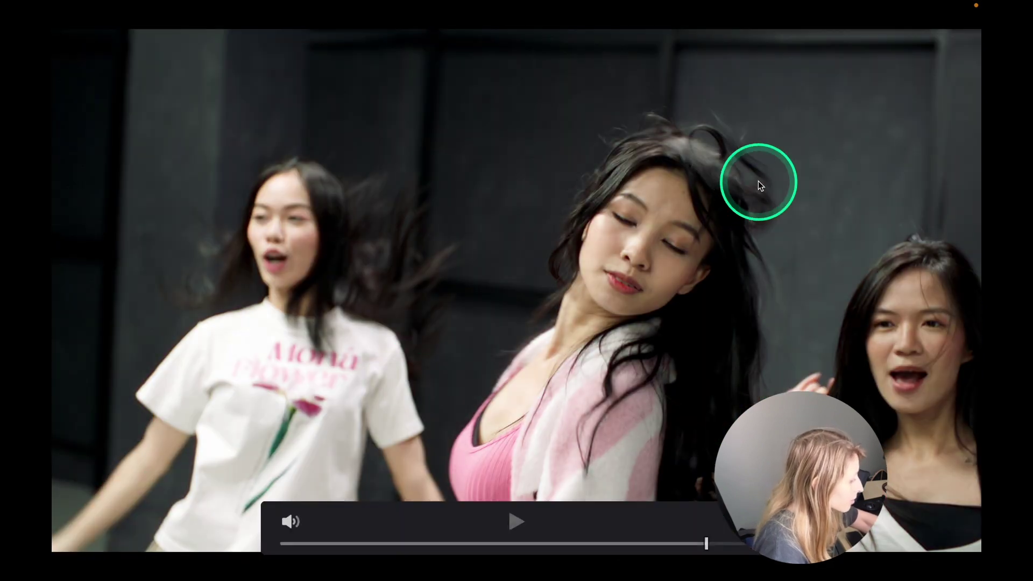
{"action": "key", "text": "Escape"}
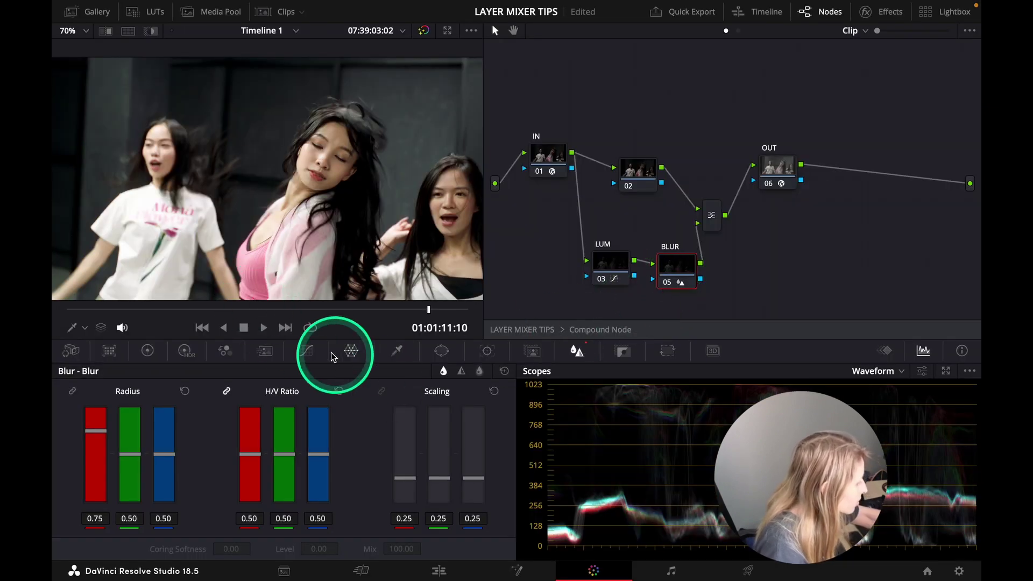
Raise the white point and midpoint of the LUM node's custom curve, checking the node's output in highlight mode.
{"action": "left_click", "coordinate": [307, 351]}
{"action": "left_click", "coordinate": [601, 269]}
{"action": "left_click_drag", "start_coordinate": [229, 521], "coordinate": [224, 508]}
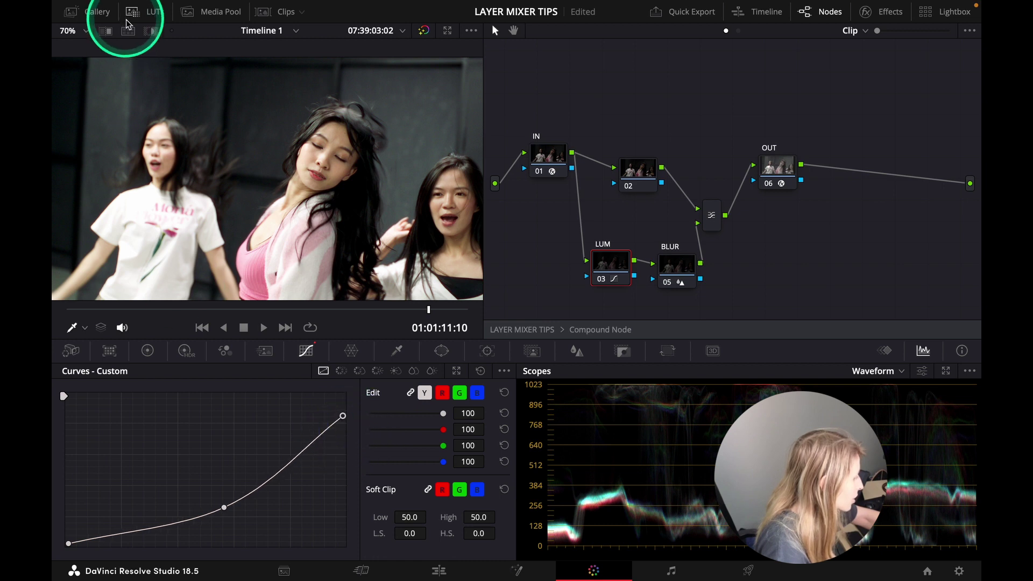
{"action": "left_click", "coordinate": [151, 31]}
{"action": "left_click_drag", "start_coordinate": [224, 507], "coordinate": [220, 499]}
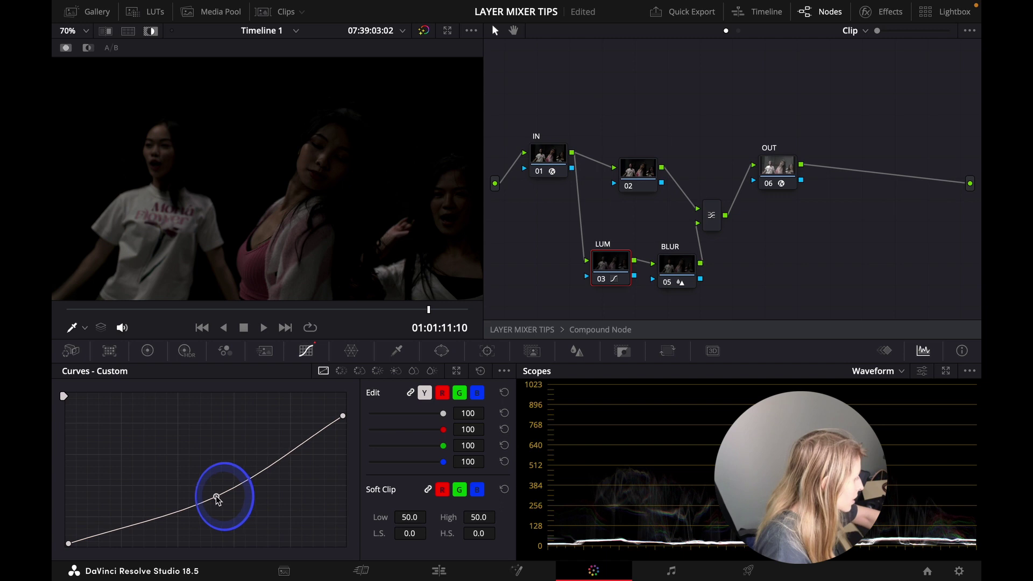
{"action": "left_click", "coordinate": [151, 32]}
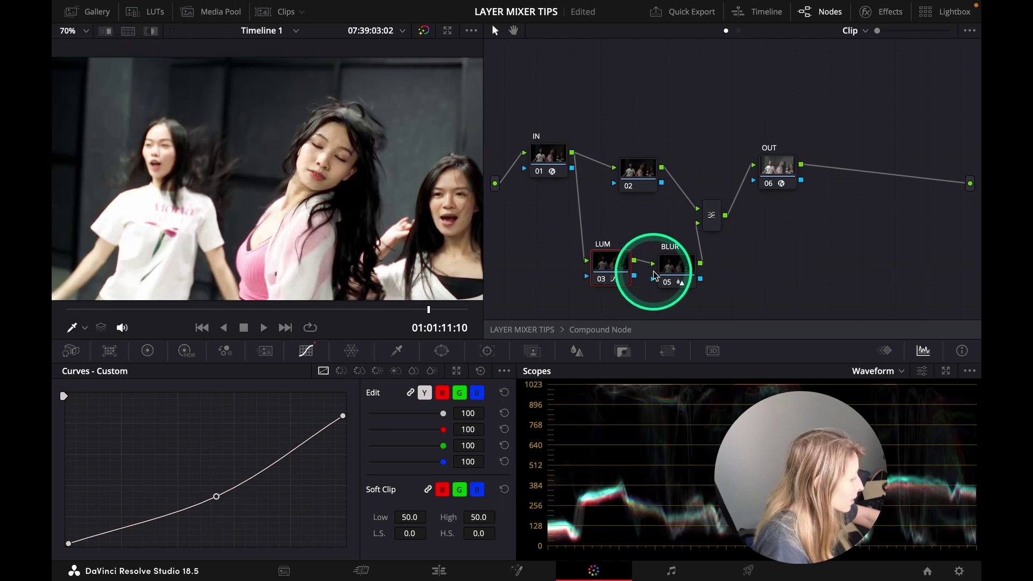
Set the BLUR node's red radius to 0.78 and green radius to 0.60, reviewing the glow full screen.
{"action": "left_click", "coordinate": [667, 270]}
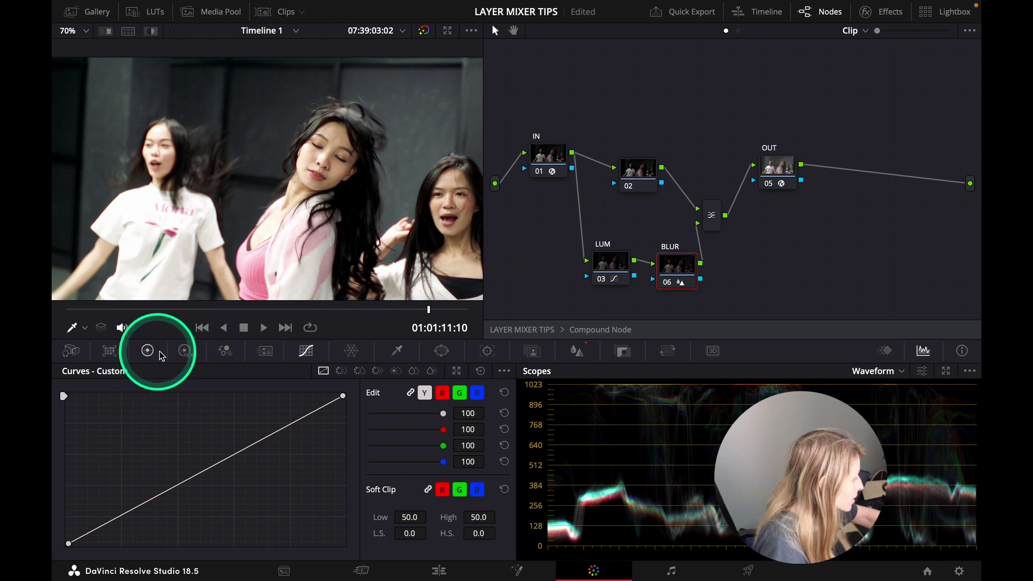
{"action": "left_click", "coordinate": [576, 351]}
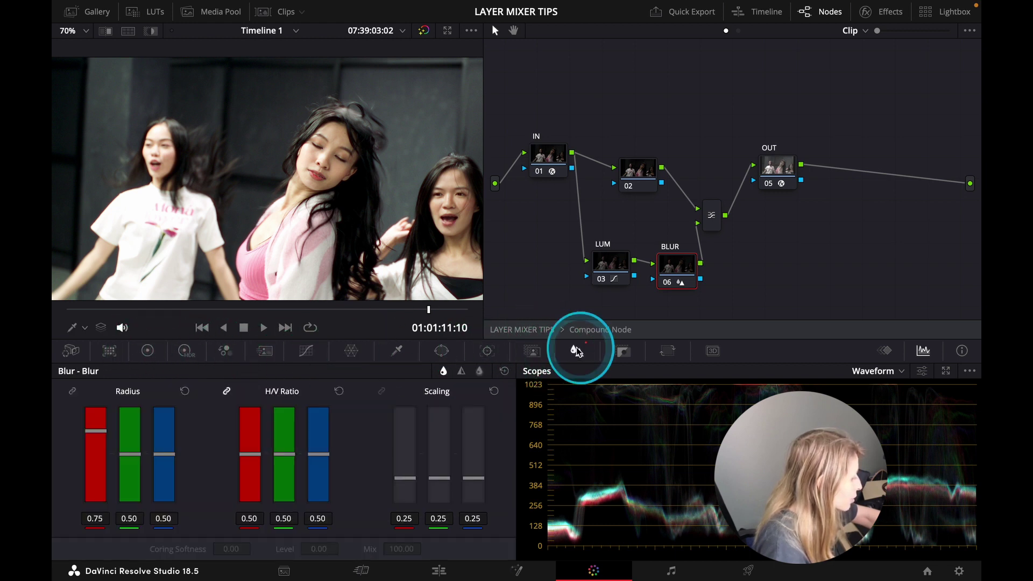
{"action": "left_click_drag", "start_coordinate": [130, 454], "coordinate": [128, 451]}
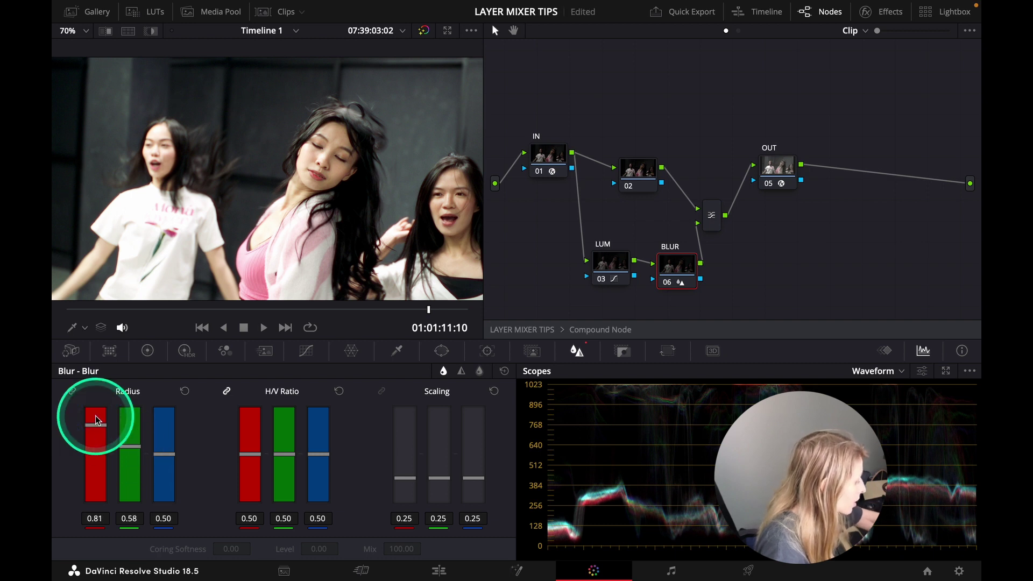
{"action": "key", "text": "p"}
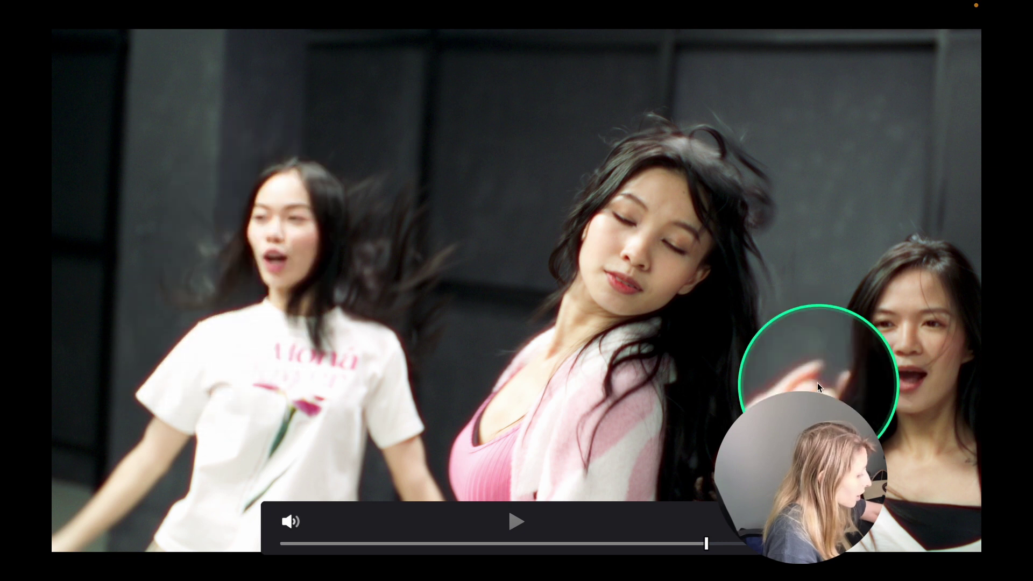
{"action": "key", "text": "Escape"}
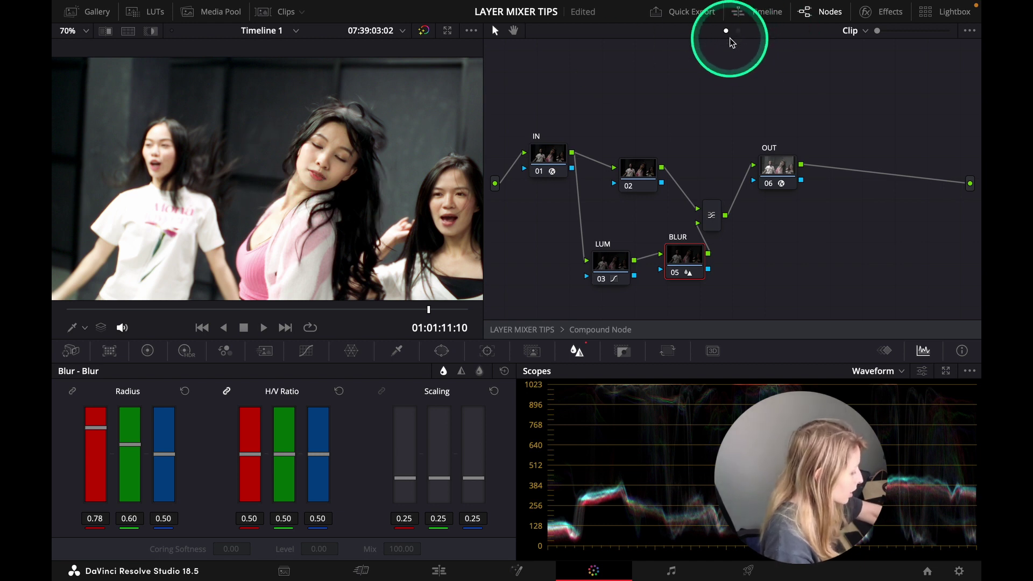
{"action": "key", "text": "super+f"}
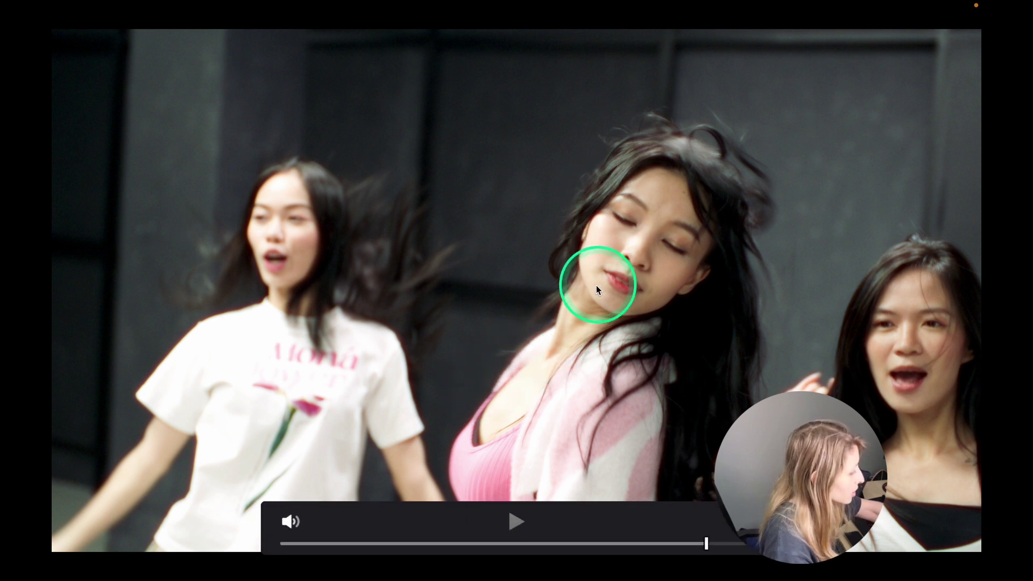
{"action": "key", "text": "super+f"}
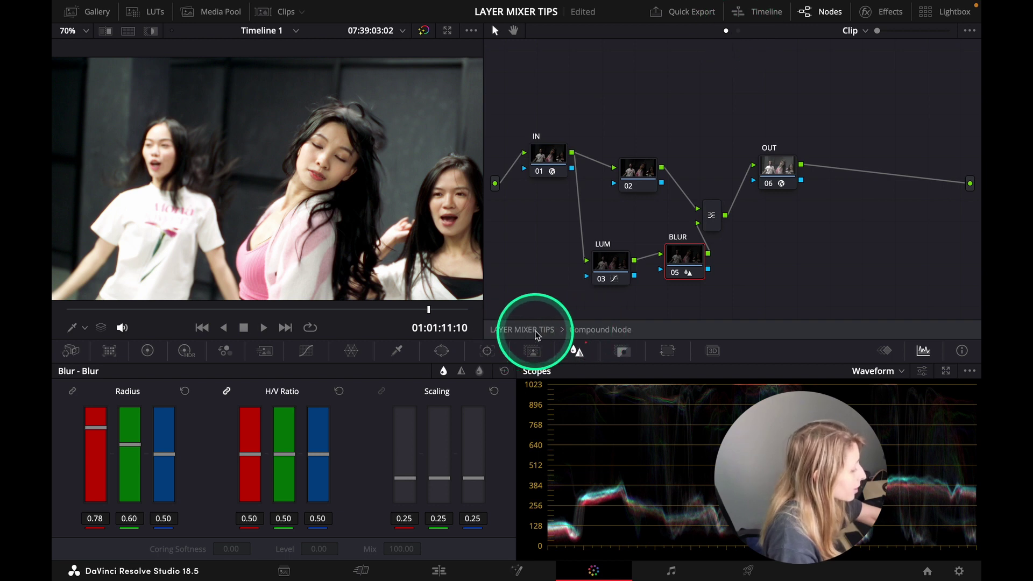
Return to the main node graph and darken the BALANCE node with lift at -0.03 and gain at 1.11.
{"action": "left_click", "coordinate": [518, 329]}
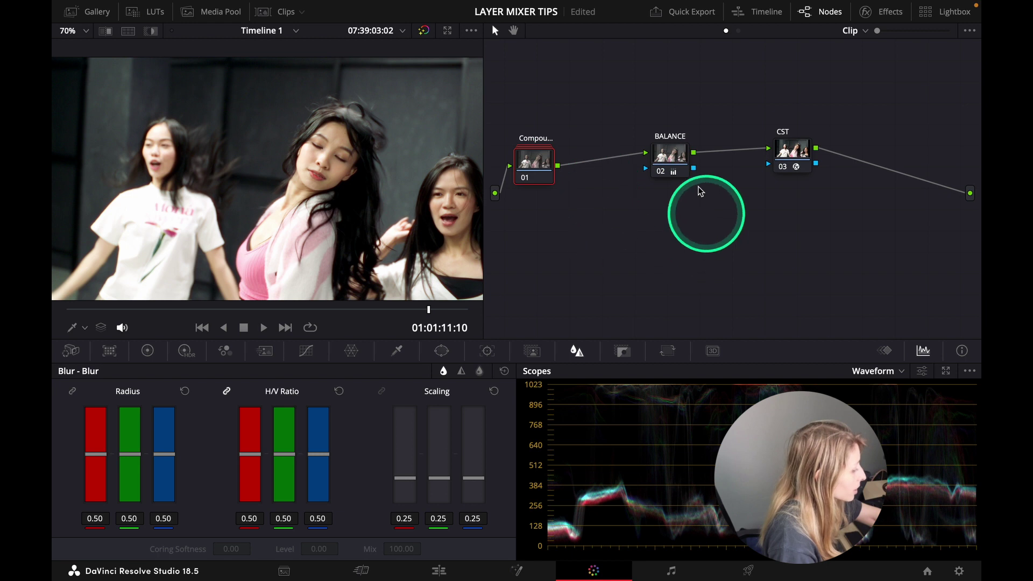
{"action": "left_click", "coordinate": [667, 156]}
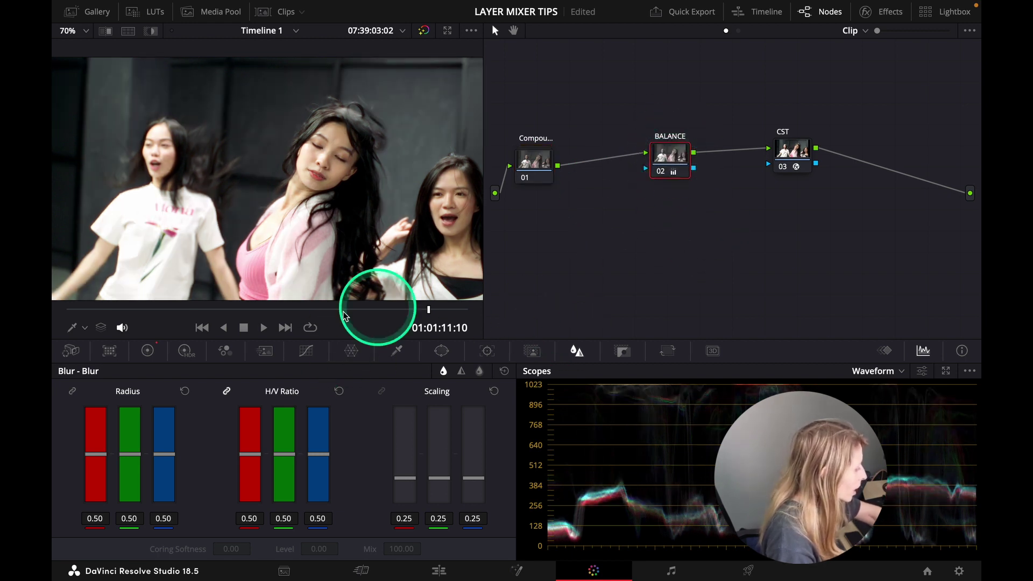
{"action": "left_click", "coordinate": [148, 352]}
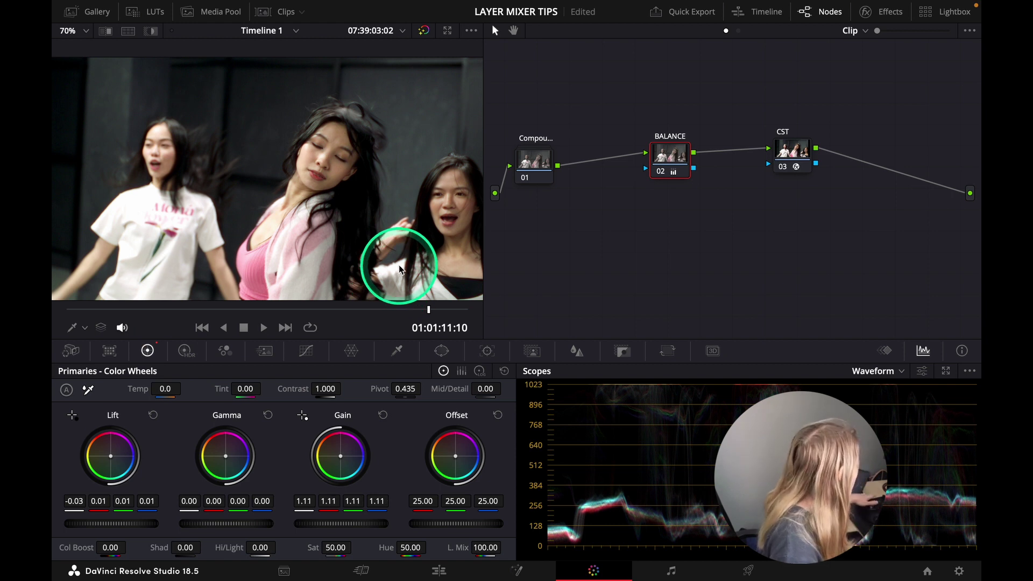
Label the compound node HALA.
{"action": "left_click", "coordinate": [544, 165]}
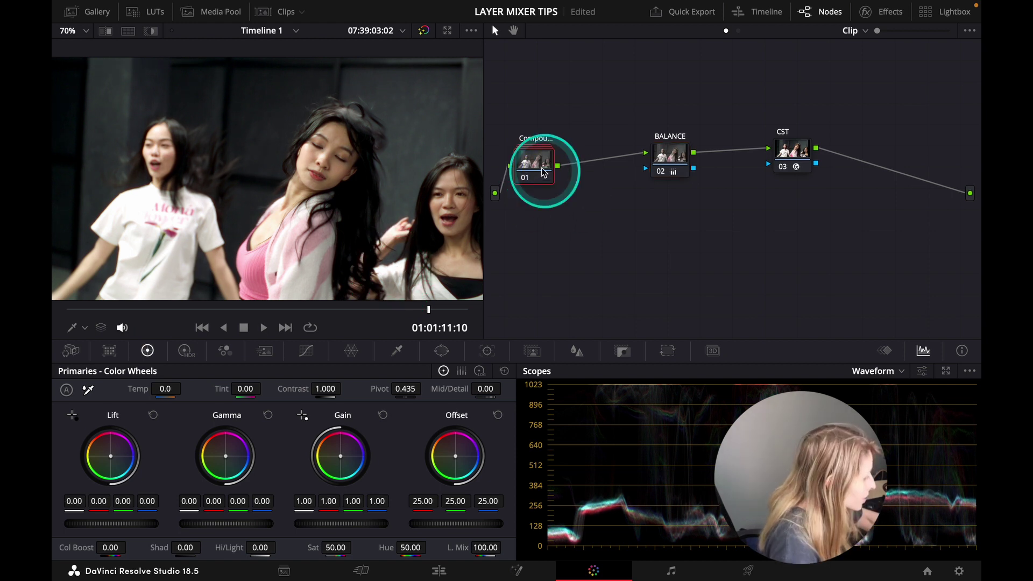
{"action": "right_click", "coordinate": [539, 162]}
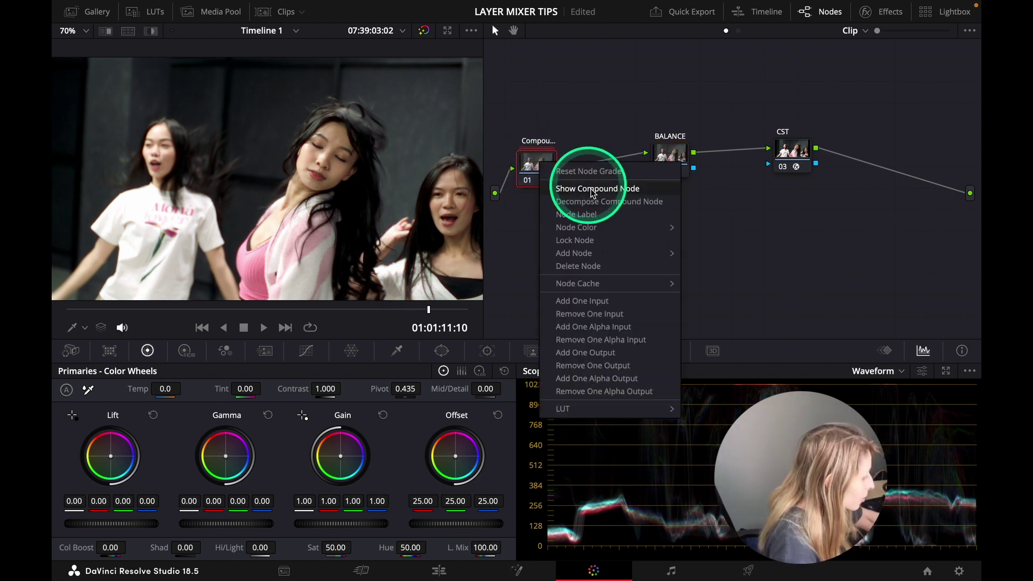
{"action": "left_click", "coordinate": [577, 214]}
{"action": "type", "text": "HALA"}
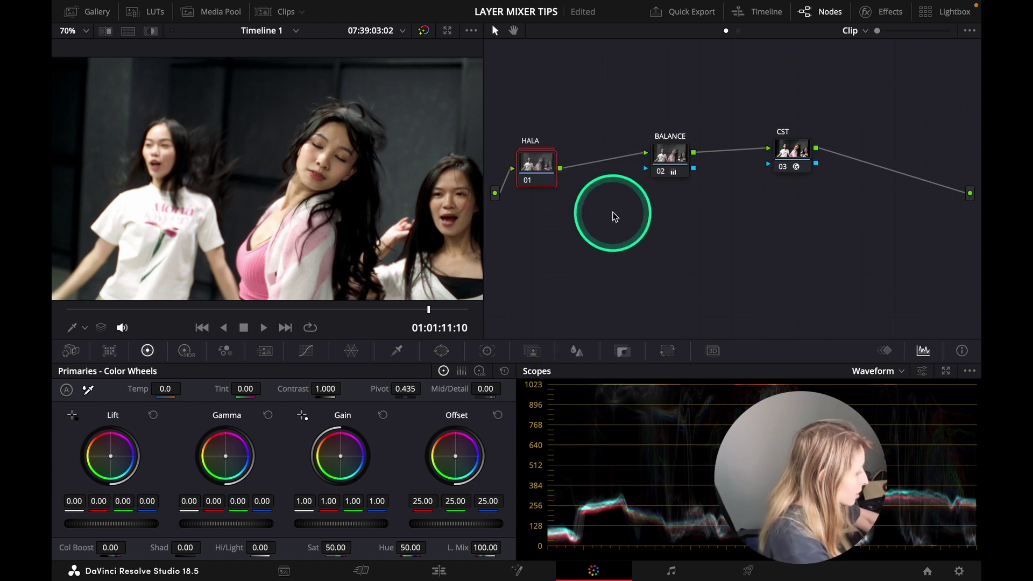
Complete the compound node's label as HALATION and place the node closer to the BALANCE node.
{"action": "type", "text": "TION"}
{"action": "left_click", "coordinate": [584, 212]}
{"action": "right_click", "coordinate": [557, 183]}
{"action": "left_click", "coordinate": [549, 166]}
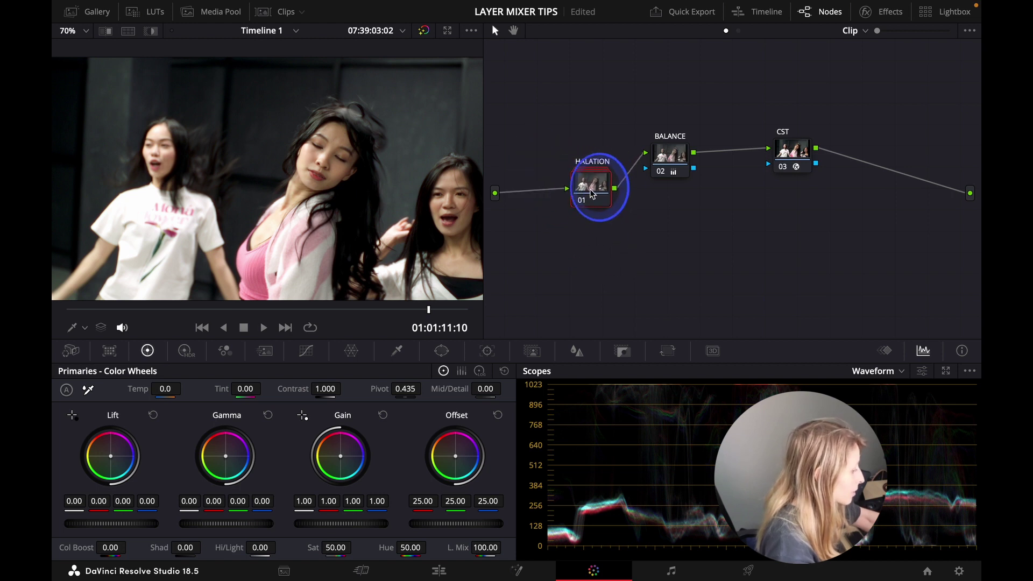
{"action": "left_click", "coordinate": [590, 186]}
Review the halation effect full screen, comparing the clip with the grade bypassed and enabled.
{"action": "key", "text": "ctrl+f"}
{"action": "left_click", "coordinate": [600, 260]}
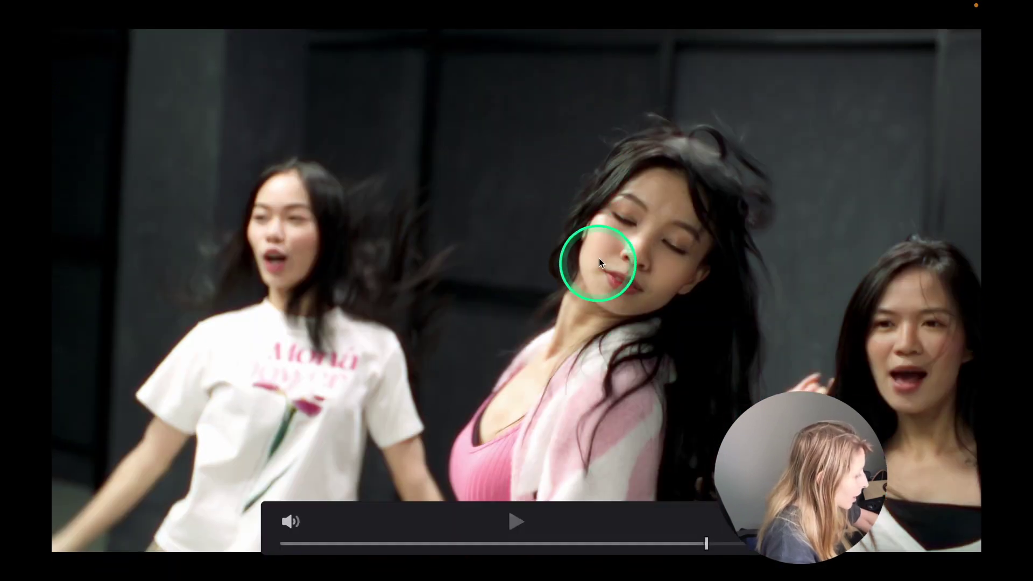
{"action": "key", "text": "shift+d"}
{"action": "key", "text": "shift+d"}
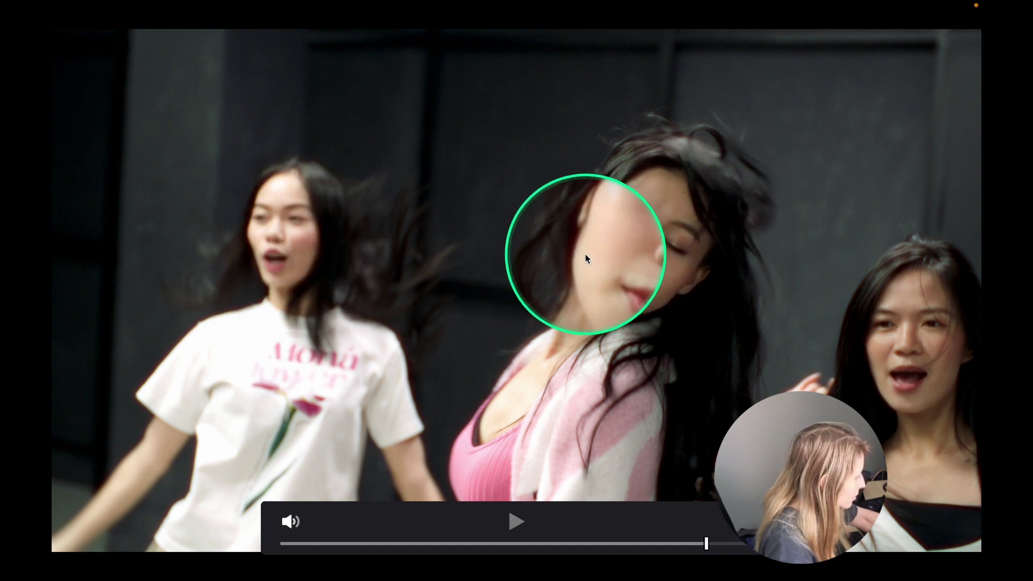
{"action": "left_click", "coordinate": [585, 253]}
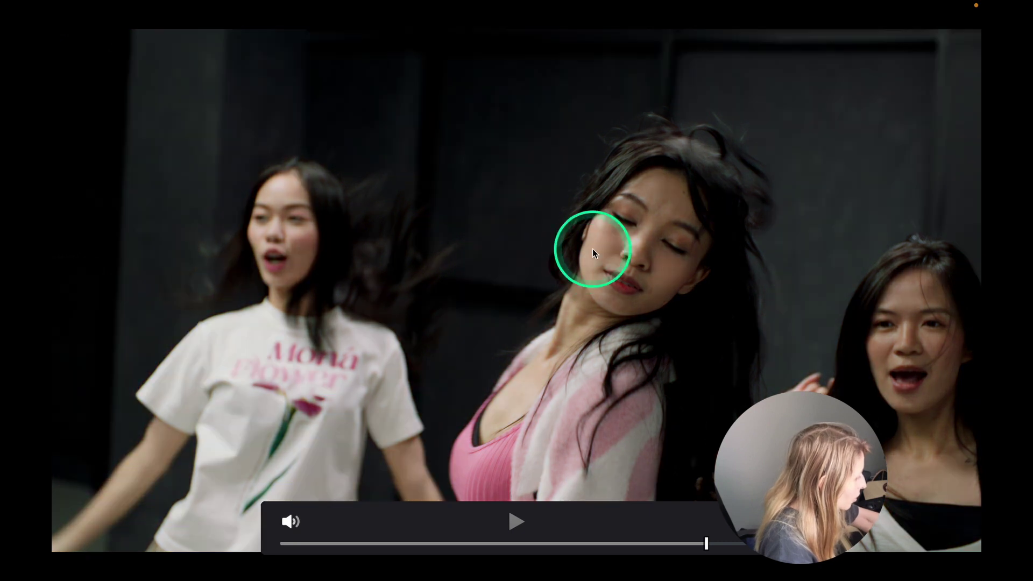
{"action": "left_click", "coordinate": [590, 248]}
{"action": "left_click_drag", "start_coordinate": [585, 248], "coordinate": [136, 437]}
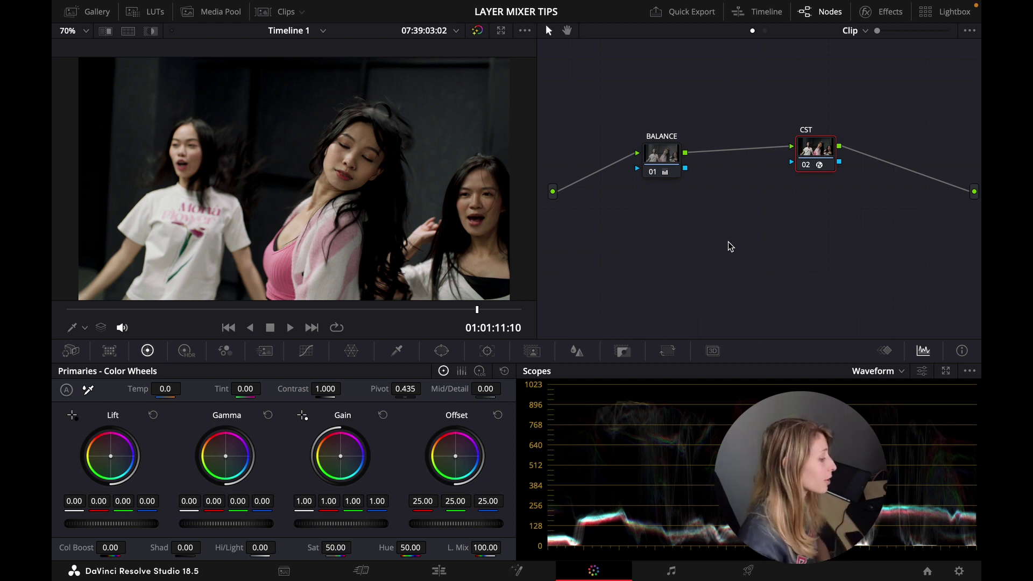
Add a serial node after the CST node and space out the CST and new nodes in the graph.
{"action": "key", "text": "alt+s"}
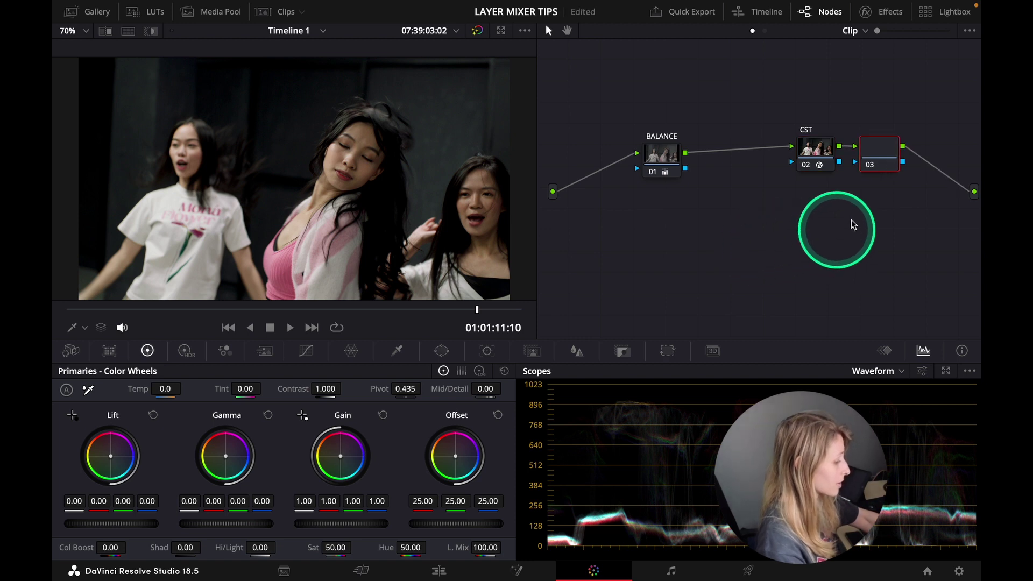
{"action": "left_click_drag", "start_coordinate": [823, 154], "coordinate": [786, 162]}
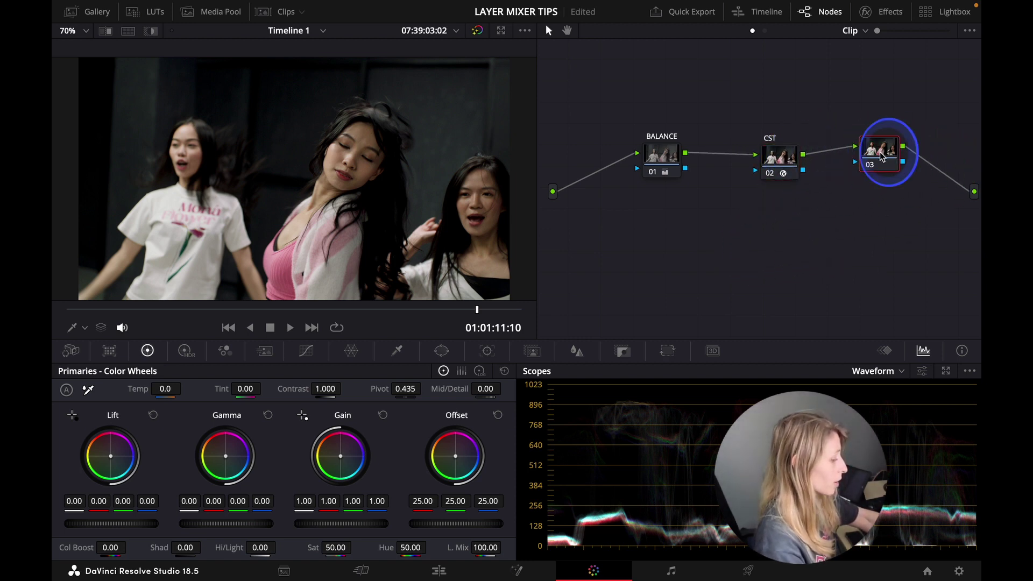
{"action": "left_click_drag", "start_coordinate": [887, 156], "coordinate": [865, 168]}
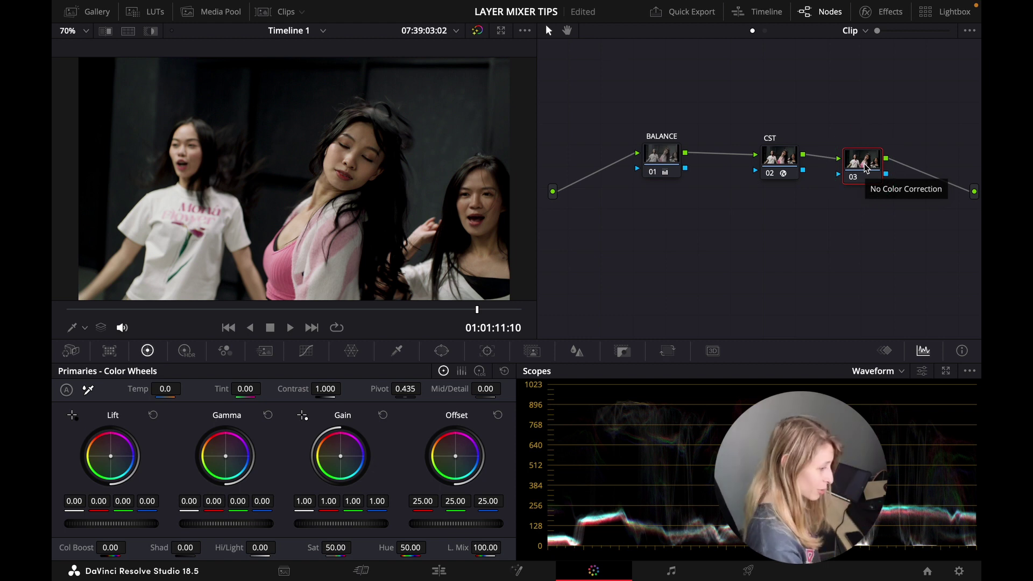
{"action": "left_click_drag", "start_coordinate": [866, 168], "coordinate": [851, 178]}
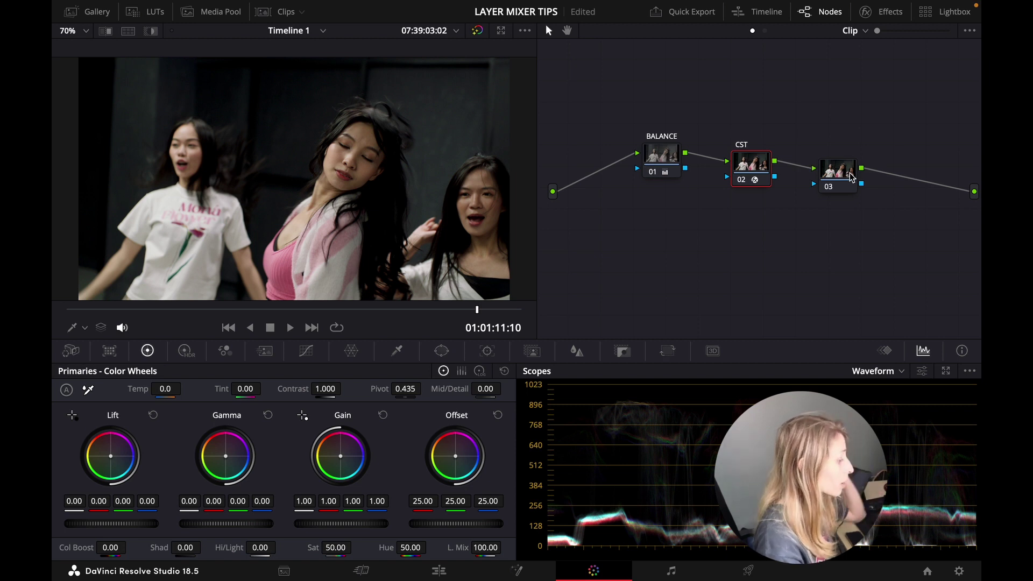
{"action": "left_click", "coordinate": [835, 171]}
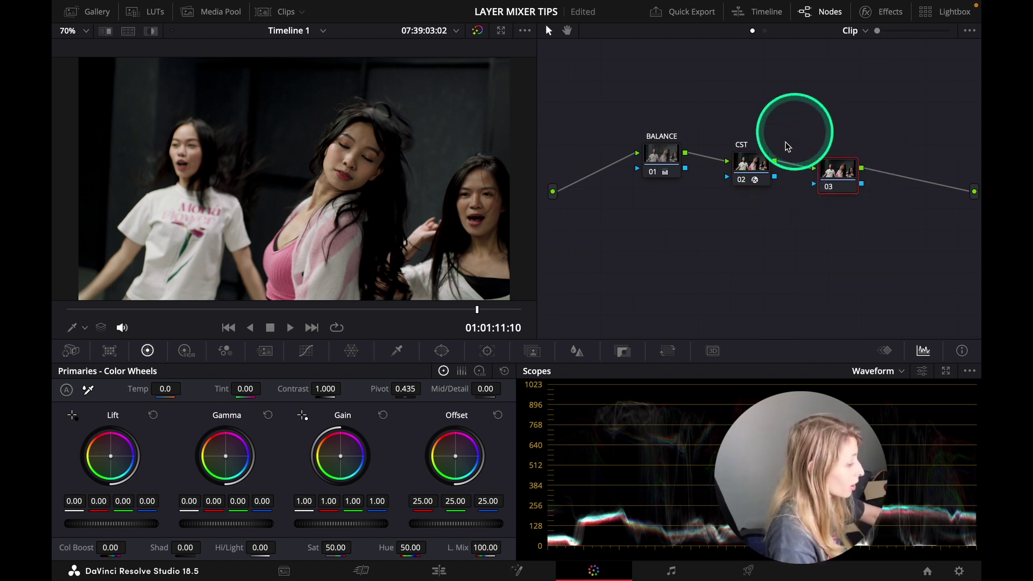
Add a layer node to node 03 and spread nodes 03 and 04 apart vertically.
{"action": "right_click", "coordinate": [832, 179]}
{"action": "left_click", "coordinate": [828, 175]}
{"action": "right_click", "coordinate": [828, 175]}
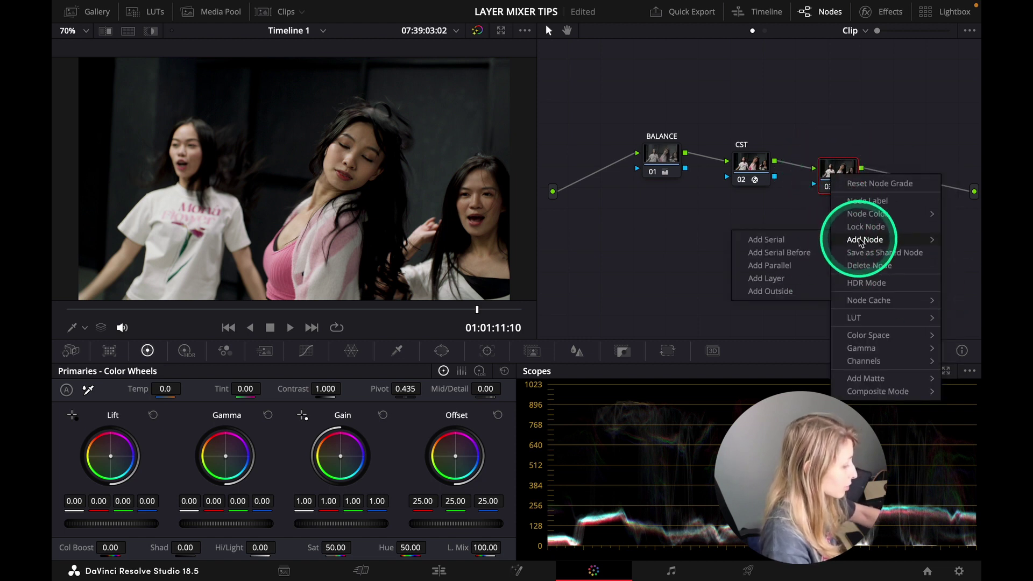
{"action": "left_click", "coordinate": [766, 271]}
{"action": "left_click_drag", "start_coordinate": [856, 171], "coordinate": [851, 156]}
{"action": "left_click_drag", "start_coordinate": [834, 234], "coordinate": [824, 227]}
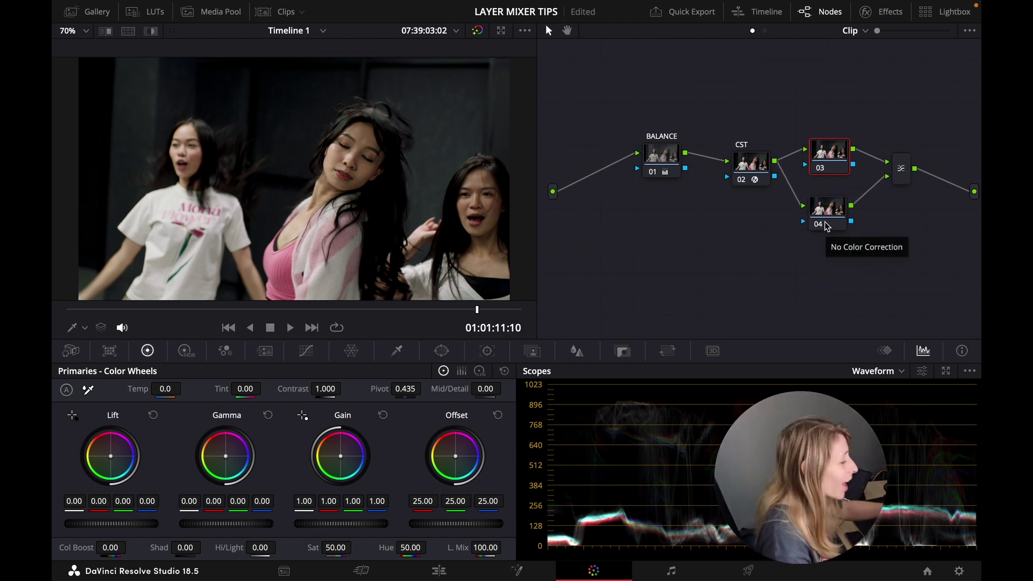
{"action": "left_click_drag", "start_coordinate": [829, 155], "coordinate": [825, 146]}
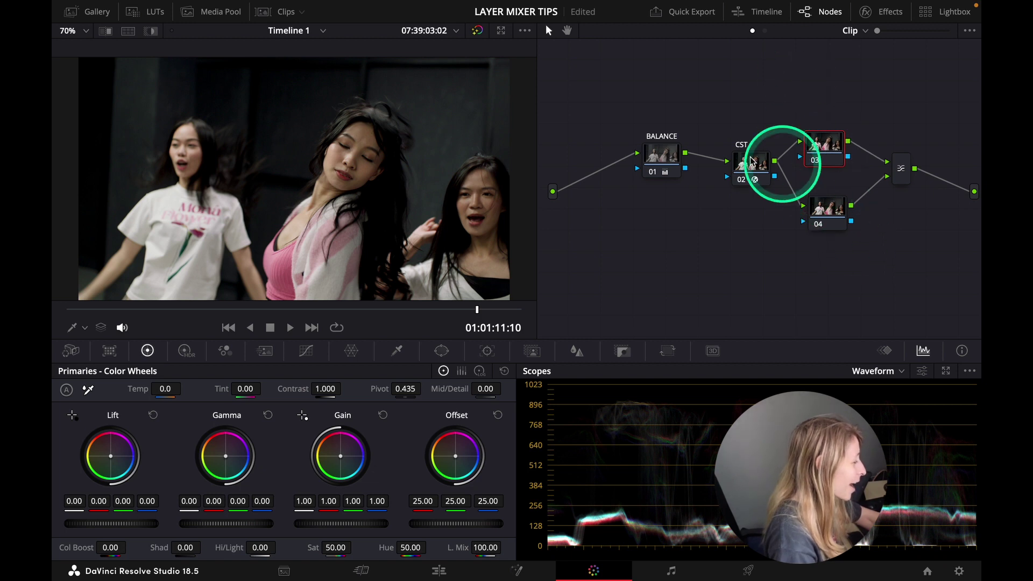
Apply the AEROCOLOR REC709 LUT to both layer mixer inputs, nodes 03 and 04.
{"action": "left_click", "coordinate": [144, 15]}
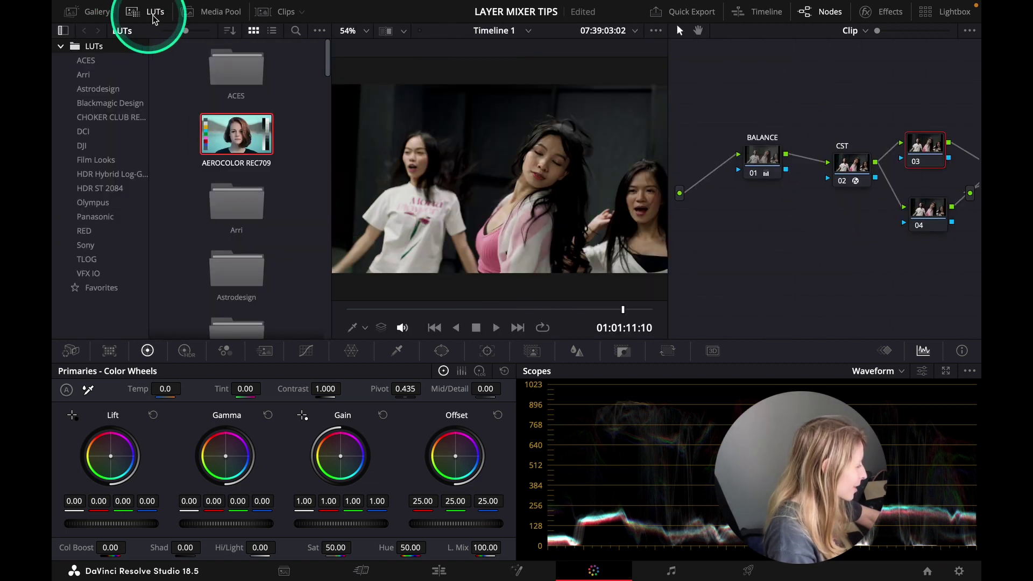
{"action": "left_click_drag", "start_coordinate": [227, 144], "coordinate": [921, 157]}
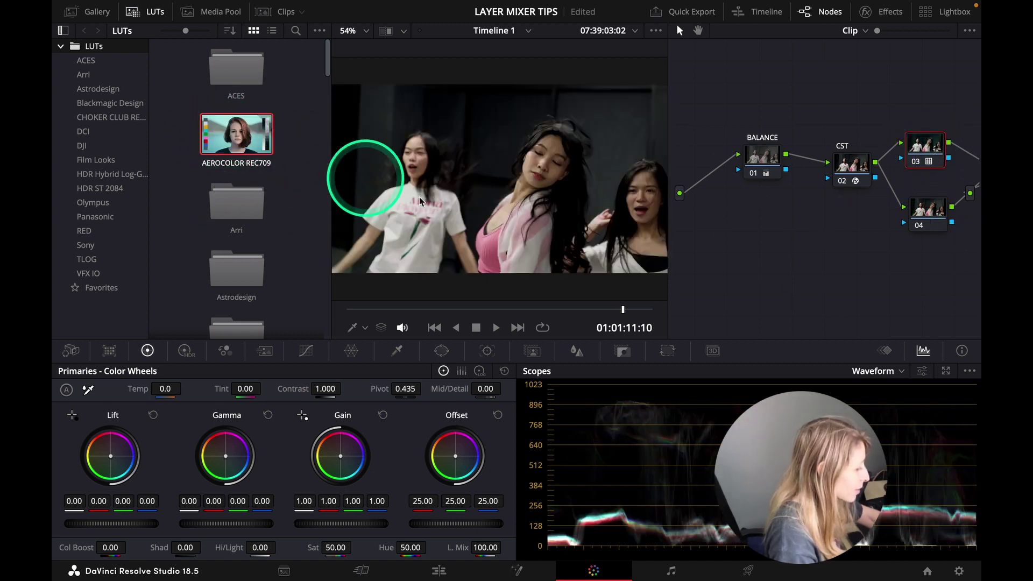
{"action": "left_click_drag", "start_coordinate": [931, 184], "coordinate": [855, 189]}
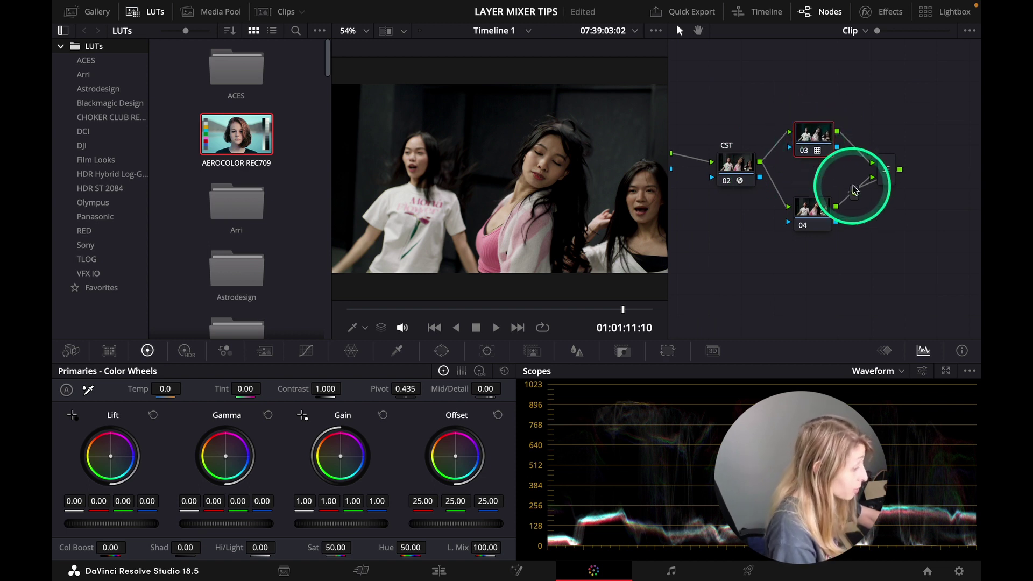
{"action": "mouse_move", "coordinate": [780, 197]}
{"action": "left_mouse_down"}
{"action": "mouse_move", "coordinate": [823, 212]}
{"action": "mouse_move", "coordinate": [834, 203]}
{"action": "mouse_move", "coordinate": [801, 215]}
{"action": "mouse_move", "coordinate": [823, 208]}
{"action": "mouse_move", "coordinate": [821, 219]}
{"action": "mouse_move", "coordinate": [823, 127]}
{"action": "mouse_move", "coordinate": [825, 138]}
{"action": "mouse_move", "coordinate": [147, 161]}
{"action": "mouse_move", "coordinate": [238, 140]}
{"action": "mouse_move", "coordinate": [650, 203]}
{"action": "mouse_move", "coordinate": [854, 207]}
{"action": "mouse_move", "coordinate": [796, 214]}
{"action": "mouse_move", "coordinate": [807, 218]}
{"action": "left_mouse_up"}
{"action": "left_click_drag", "start_coordinate": [239, 137], "coordinate": [810, 223]}
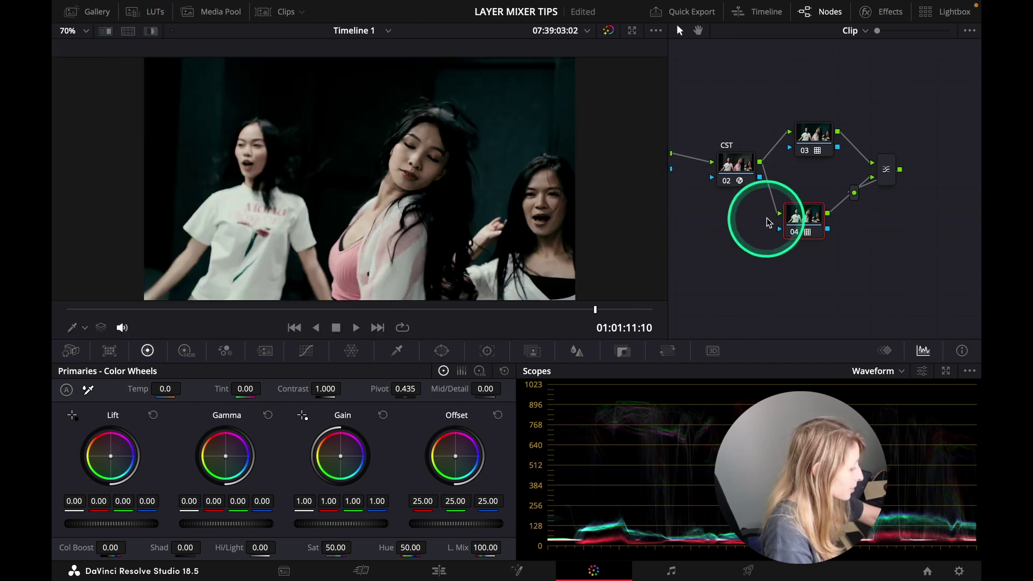
Rearrange nodes 03 and 04 closer to the CST node, leaving more room before the layer mixer.
{"action": "left_click_drag", "start_coordinate": [816, 222], "coordinate": [801, 213]}
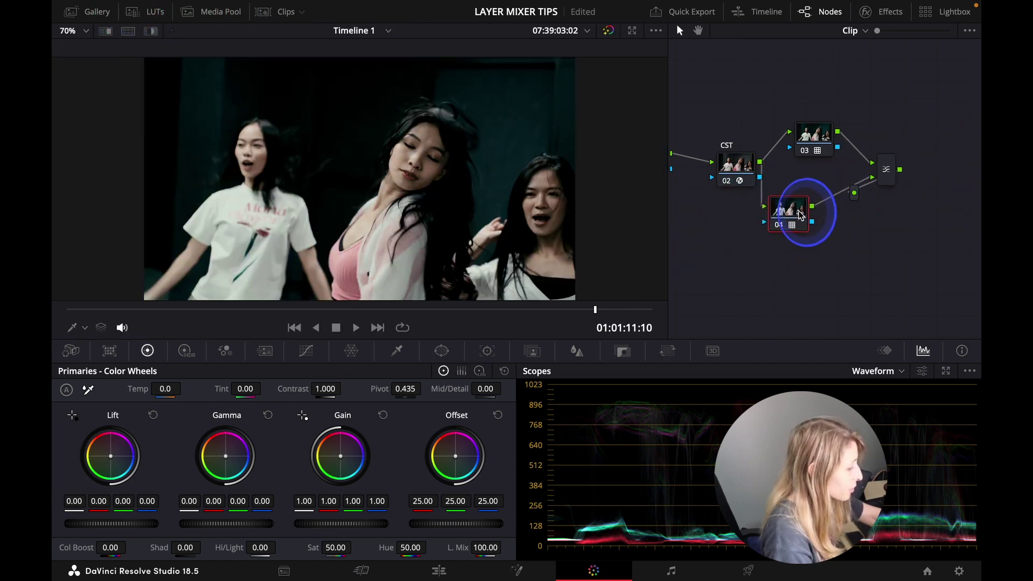
{"action": "left_click", "coordinate": [803, 129]}
{"action": "left_click_drag", "start_coordinate": [803, 129], "coordinate": [780, 118]}
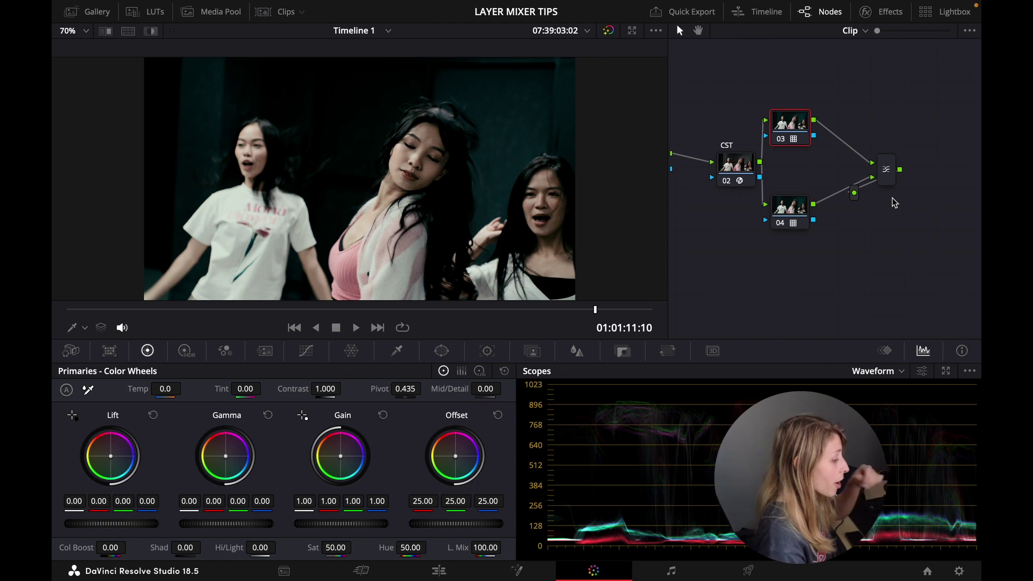
{"action": "left_click_drag", "start_coordinate": [790, 208], "coordinate": [797, 211]}
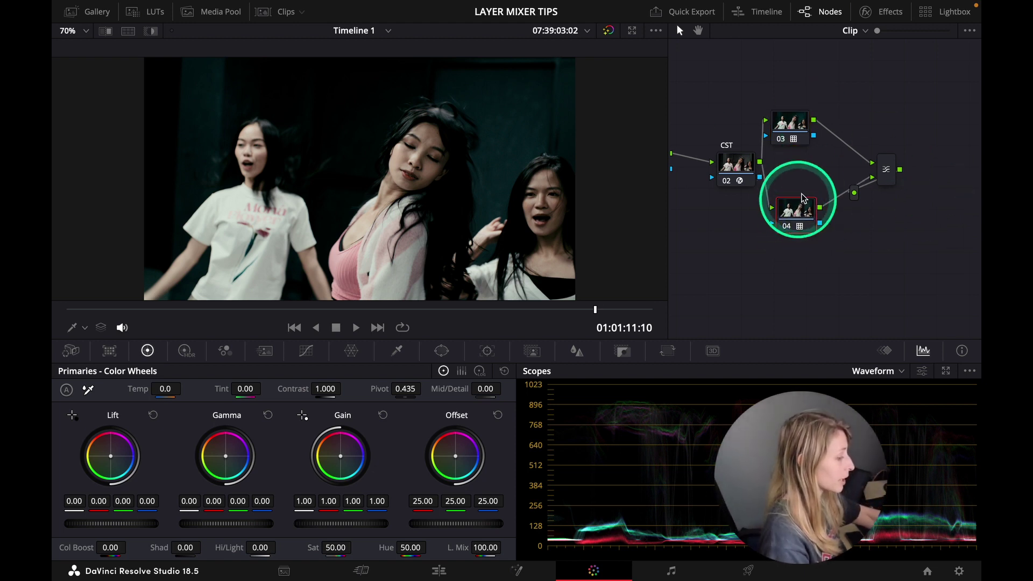
Move the layer mixer closer to its two input nodes and set its composite mode to Color.
{"action": "left_click", "coordinate": [889, 168]}
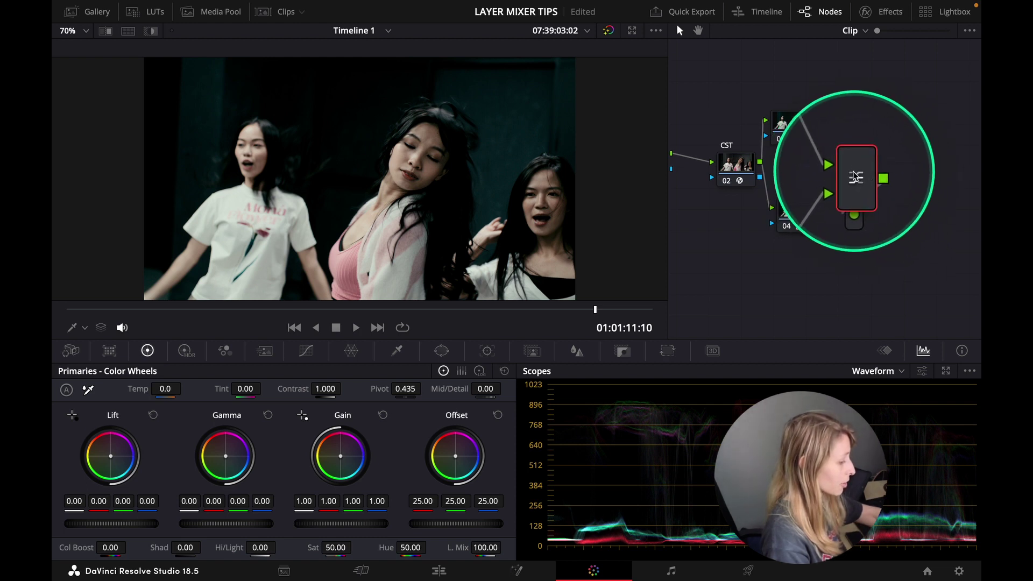
{"action": "right_click", "coordinate": [854, 175]}
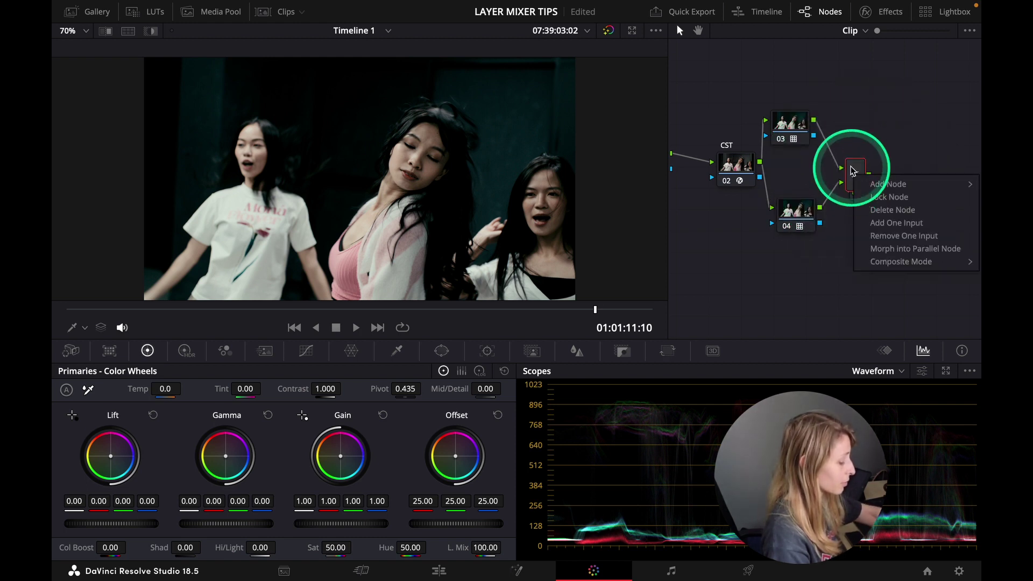
{"action": "mouse_move", "coordinate": [890, 263]}
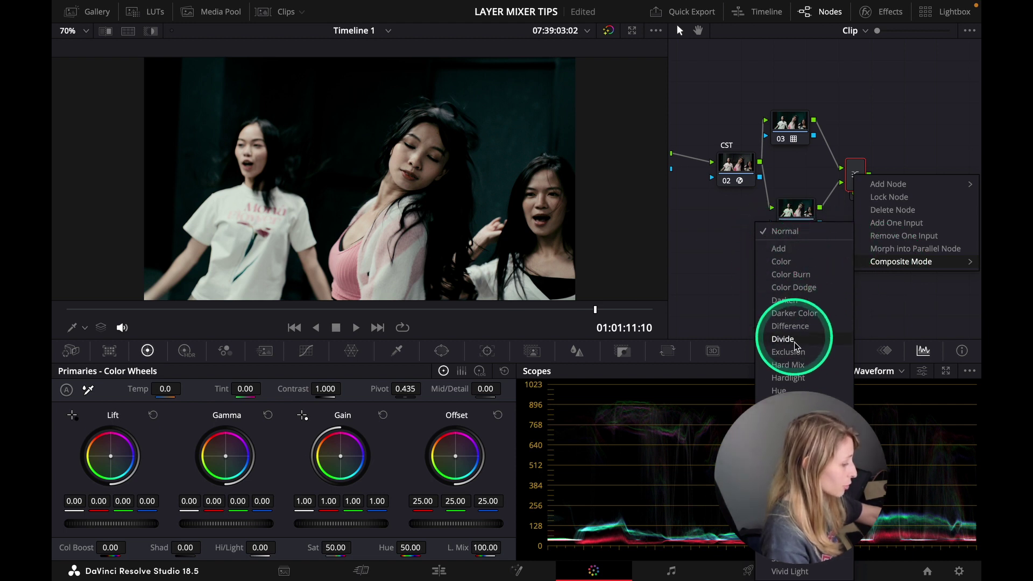
{"action": "left_click", "coordinate": [790, 263]}
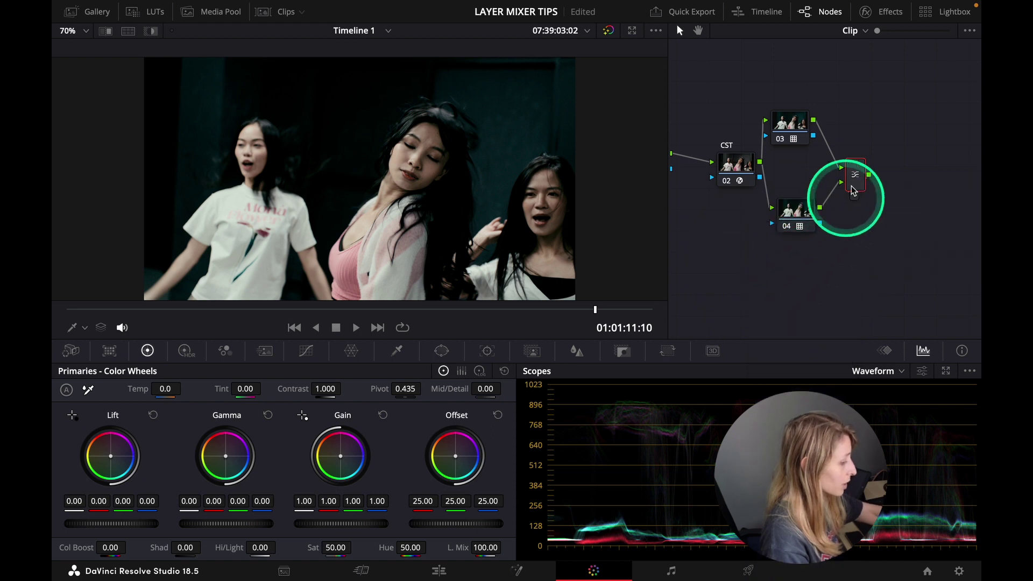
Reposition node 04 beneath node 03 and lower node 03's key output gain to 0.319.
{"action": "left_click_drag", "start_coordinate": [797, 214], "coordinate": [787, 205]}
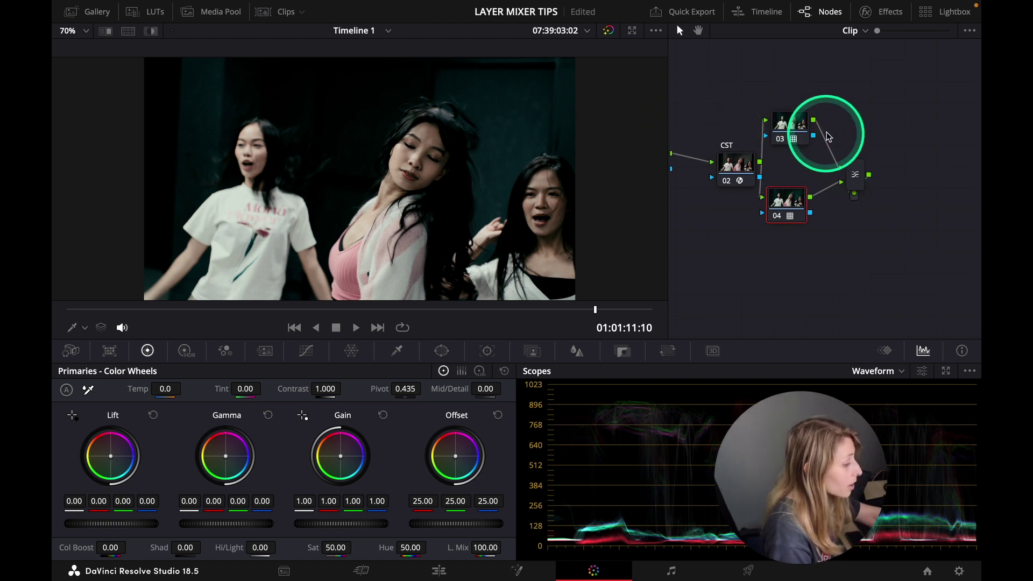
{"action": "left_click", "coordinate": [792, 134]}
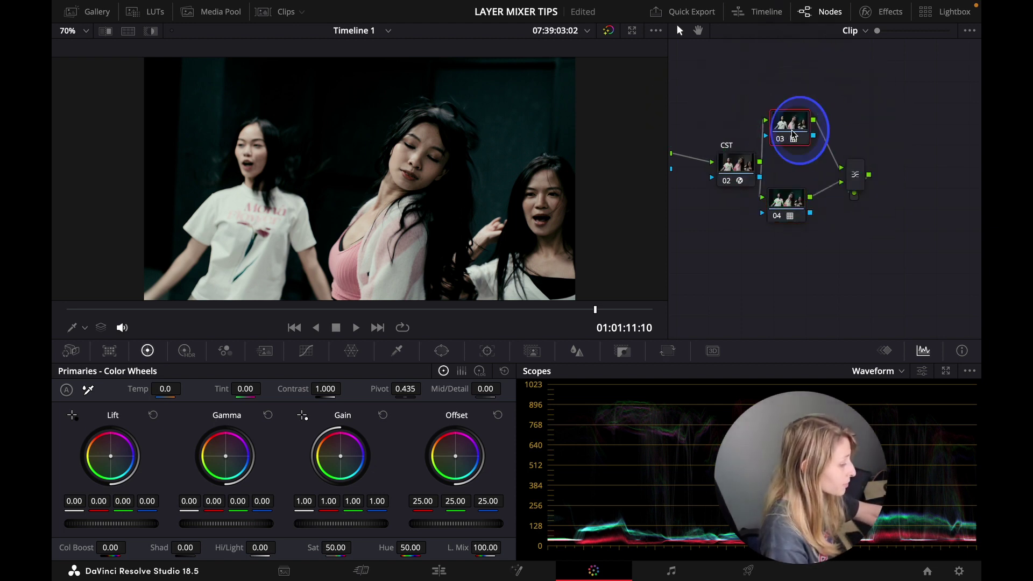
{"action": "left_click", "coordinate": [532, 351]}
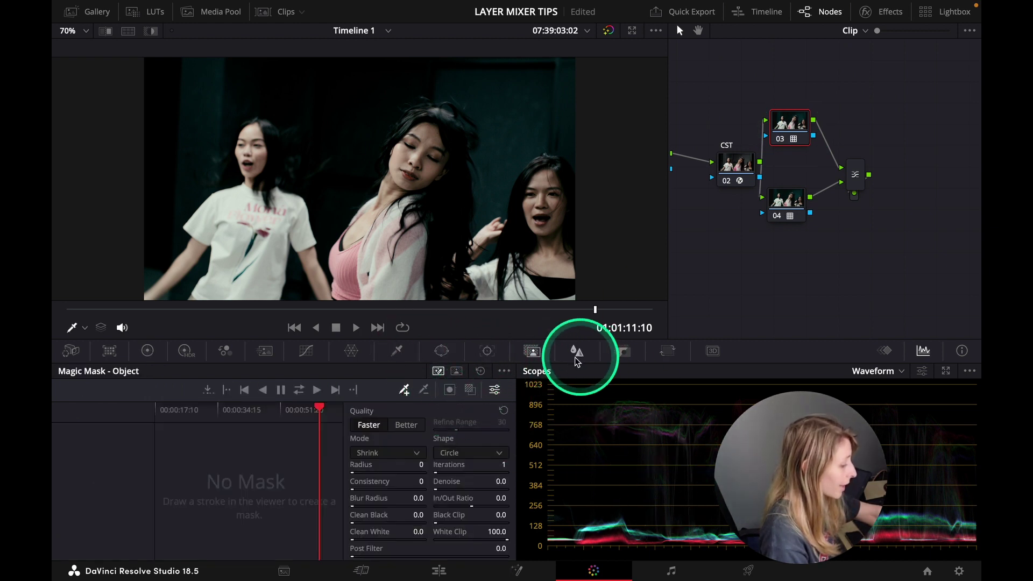
{"action": "left_click", "coordinate": [623, 351]}
{"action": "left_click_drag", "start_coordinate": [353, 471], "coordinate": [541, 434]}
Compare the clip full screen with the grade bypassed and enabled, and return to the grading workspace.
{"action": "key", "text": "ctrl+f"}
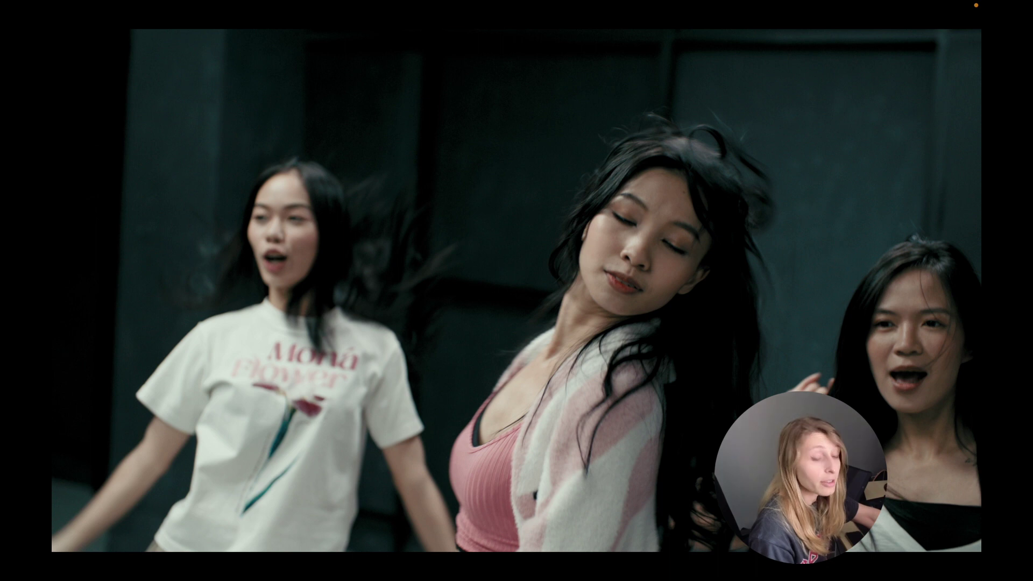
{"action": "key", "text": "shift+d"}
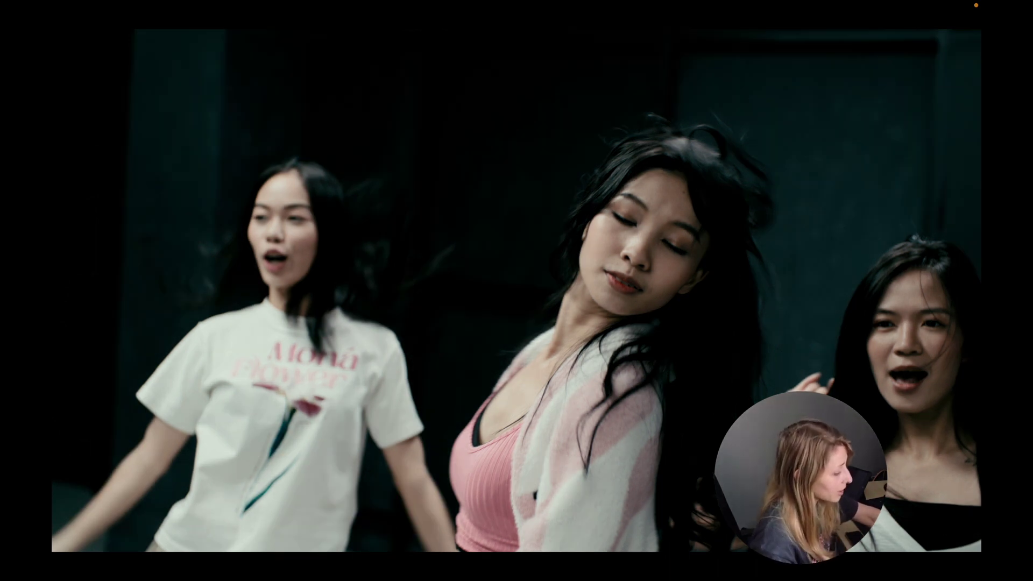
{"action": "key", "text": "shift+d"}
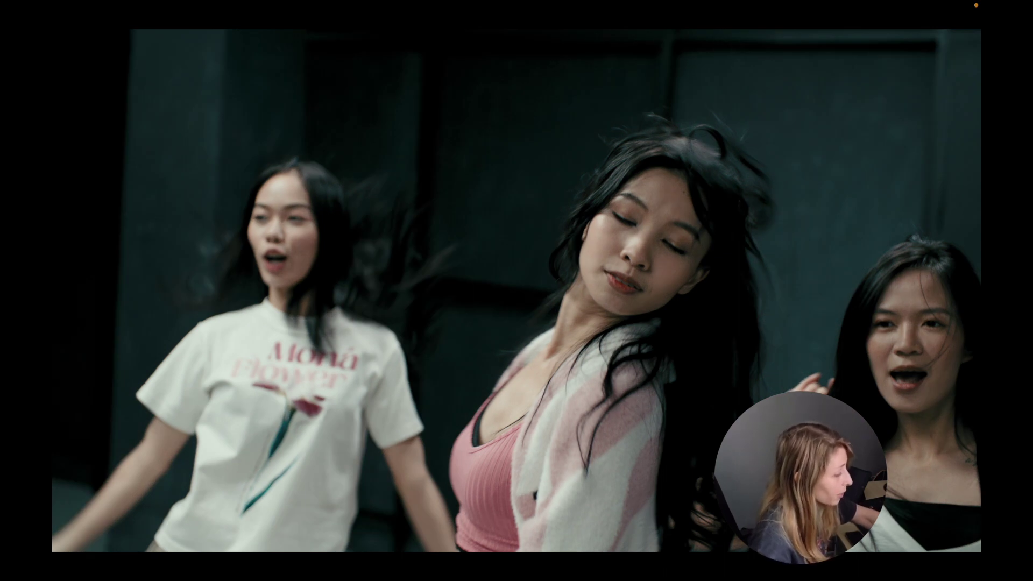
{"action": "key", "text": "Escape"}
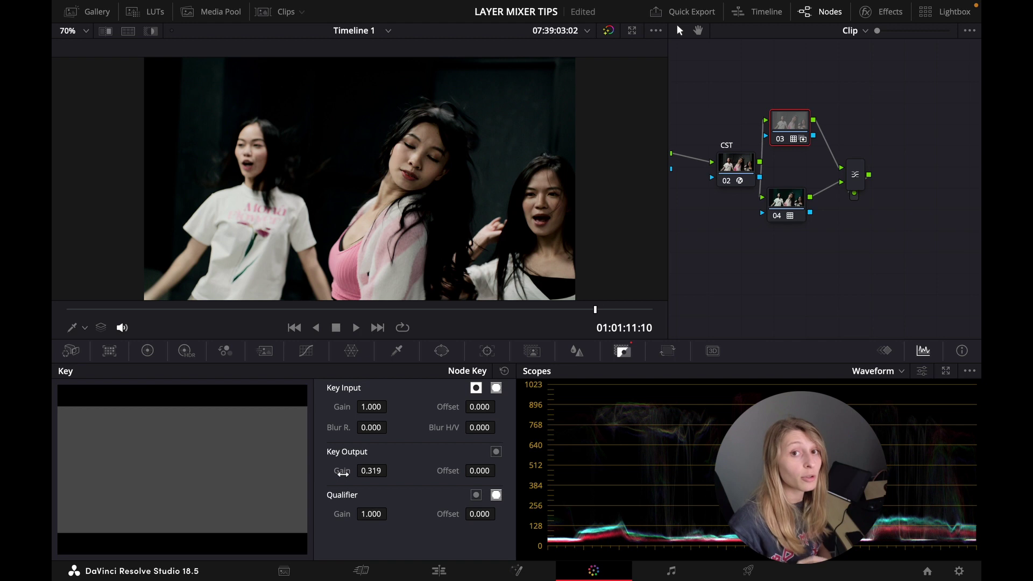